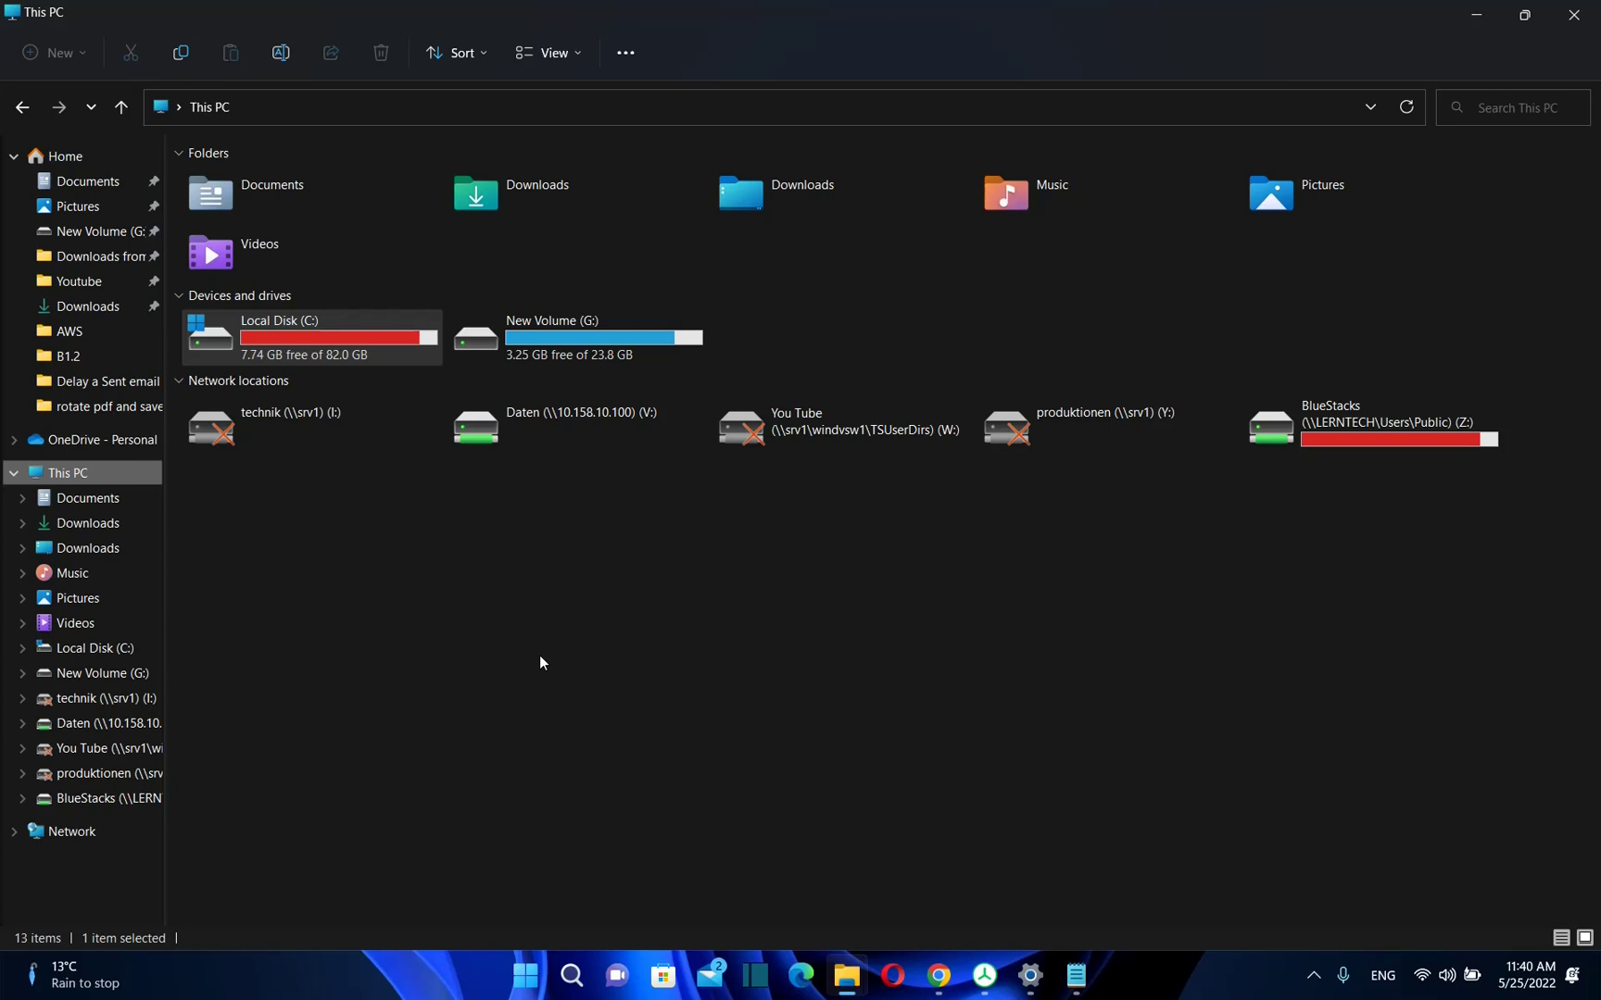
- Browse into Local Disk (C:) and inspect the Windows.old folder's context menu
double_click(362, 353)
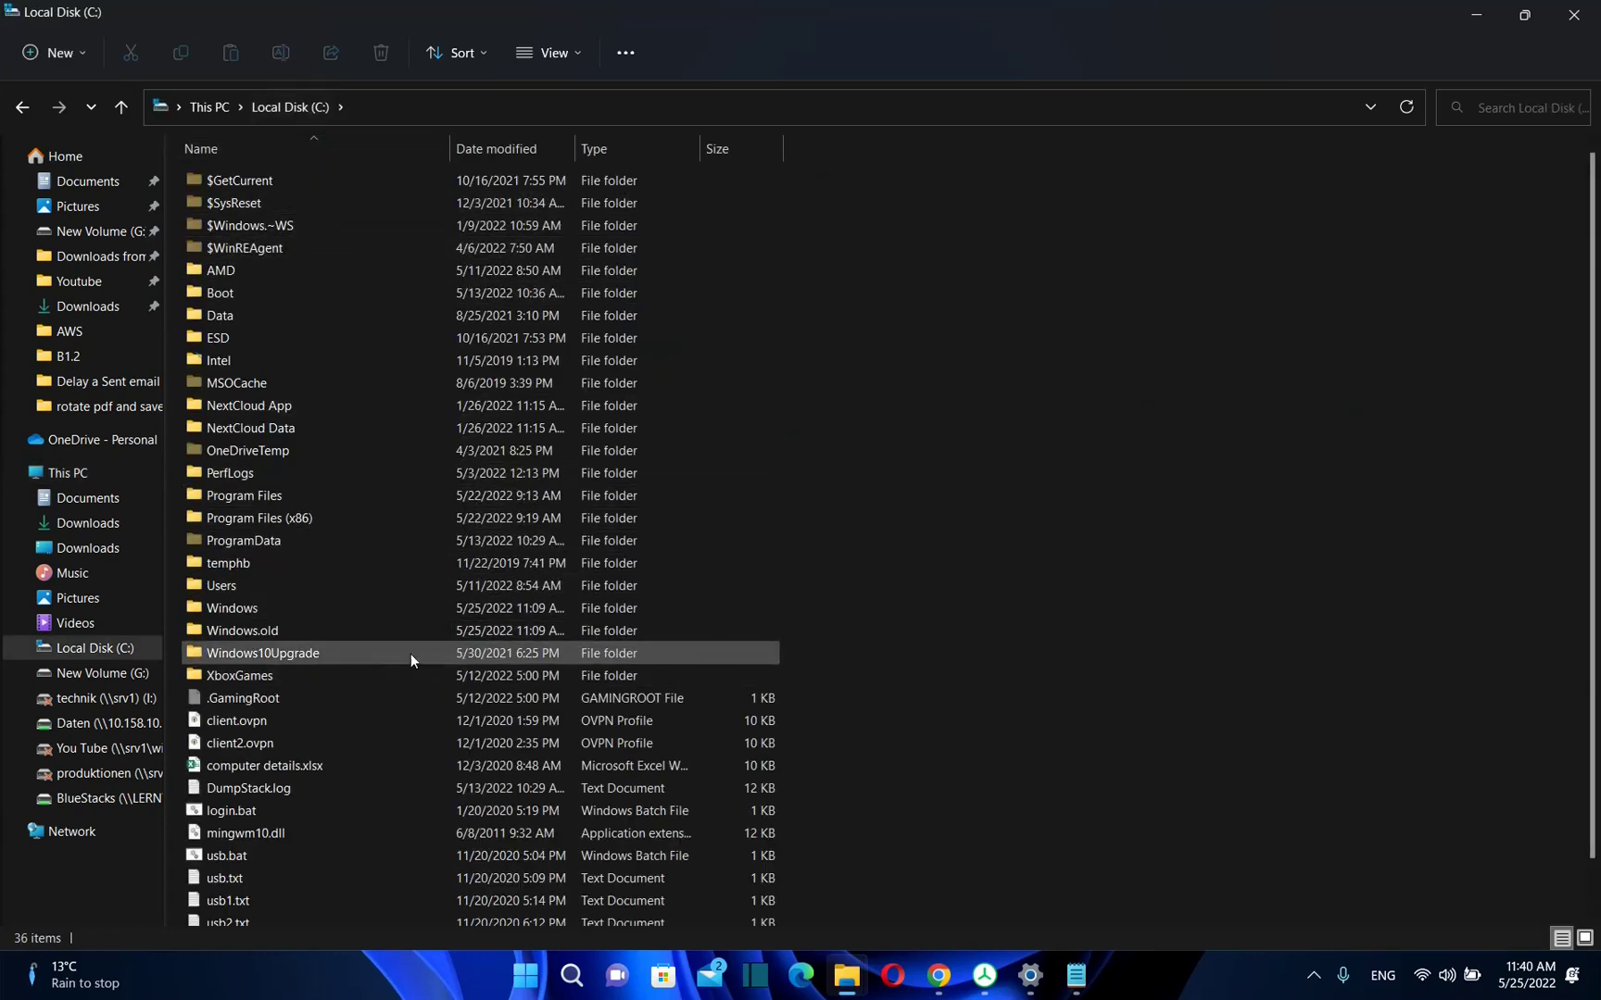
right_click(296, 630)
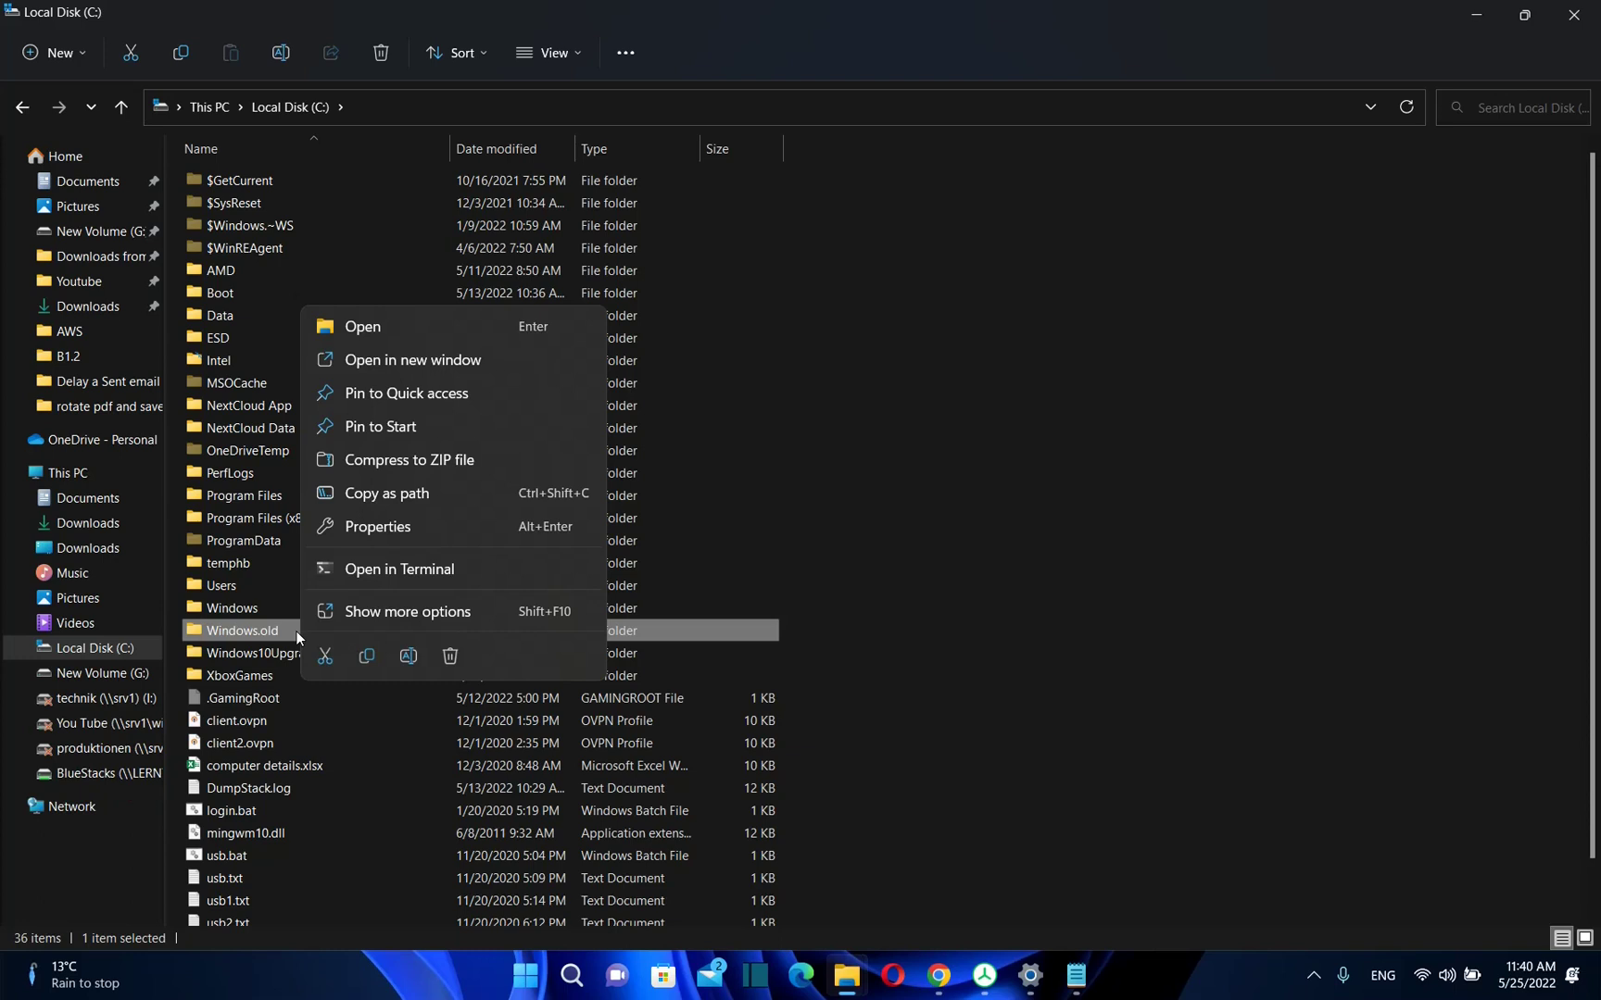
click(295, 630)
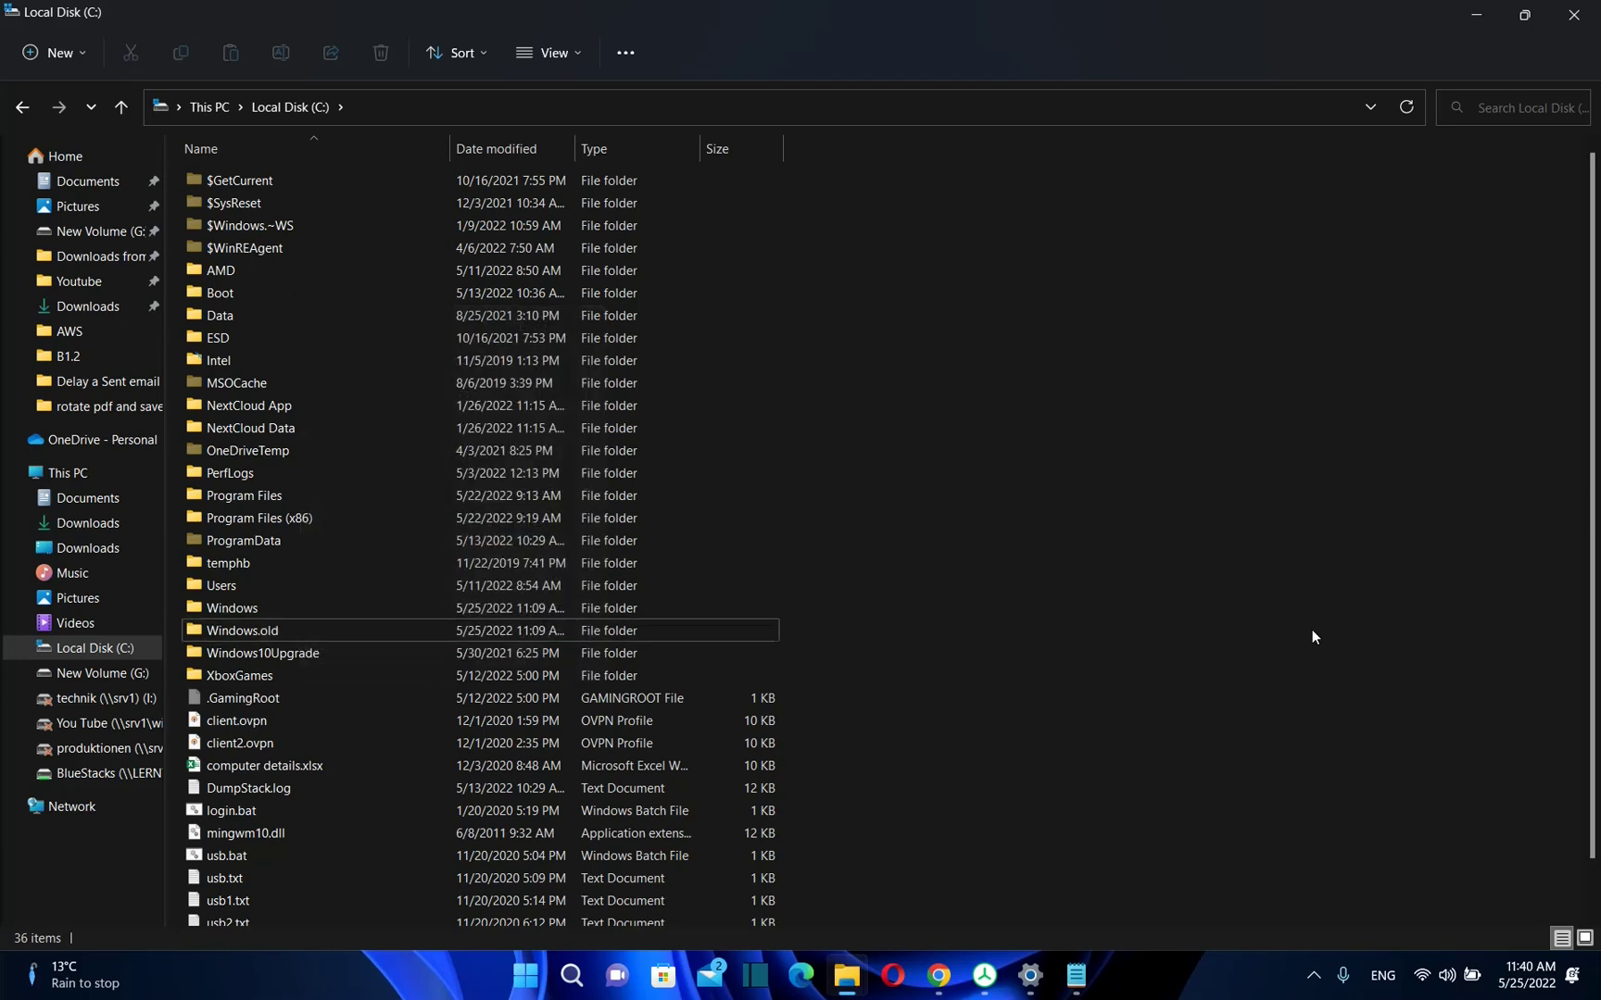
right_click(341, 636)
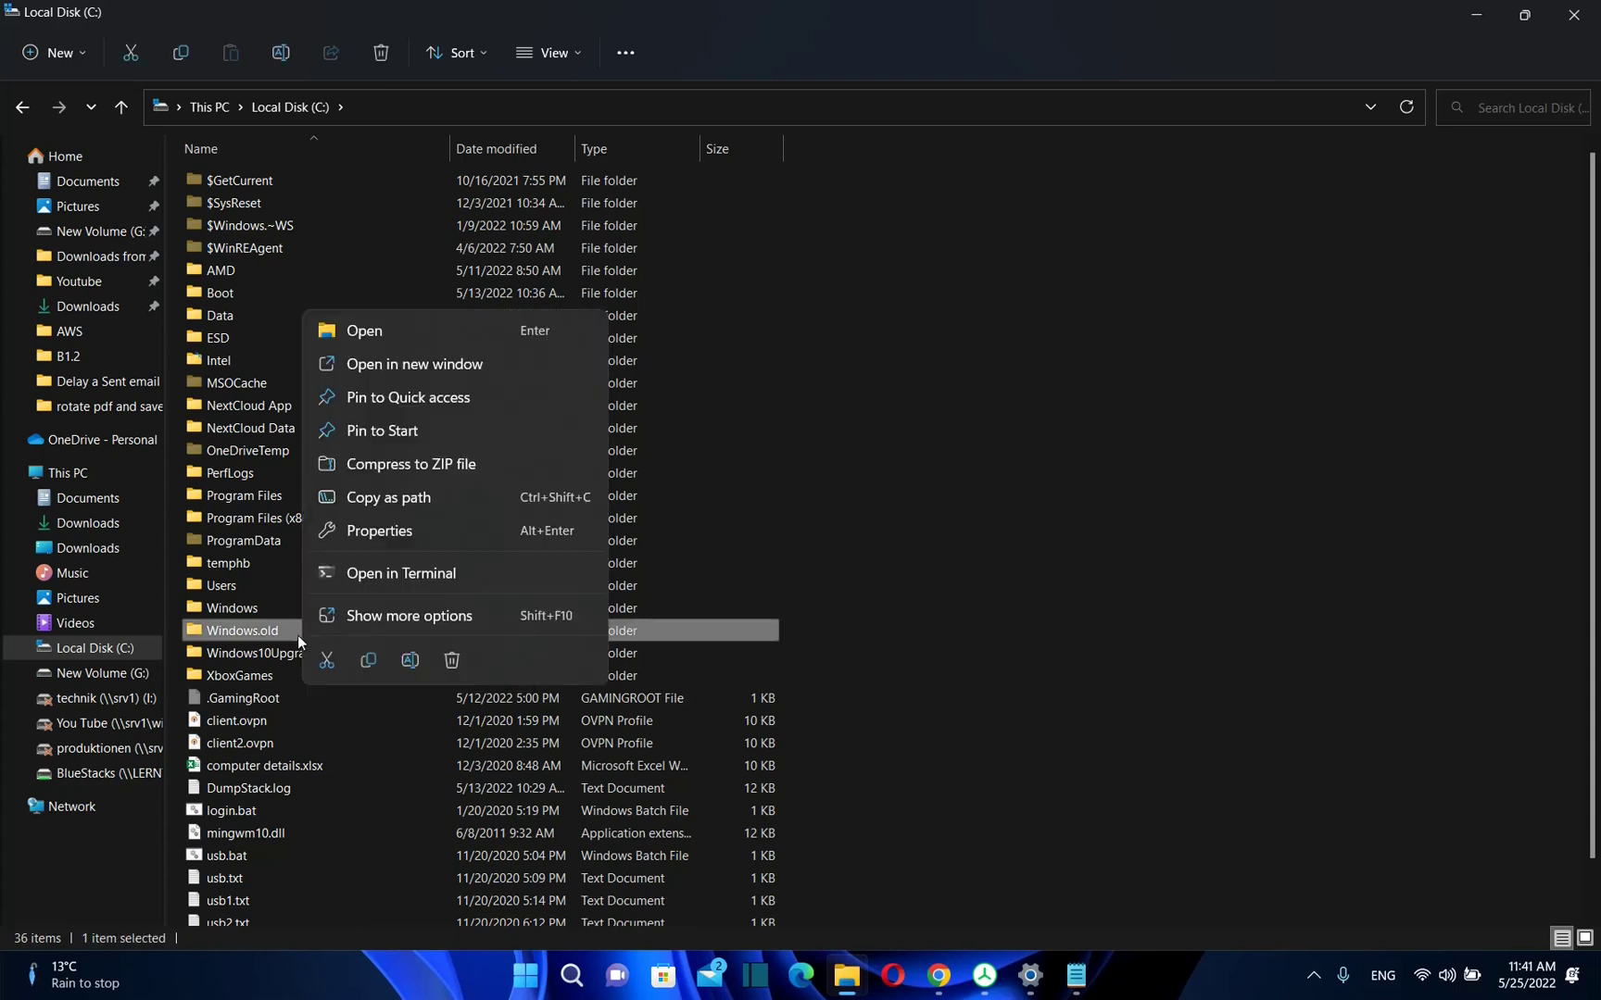
click(1253, 701)
click(317, 635)
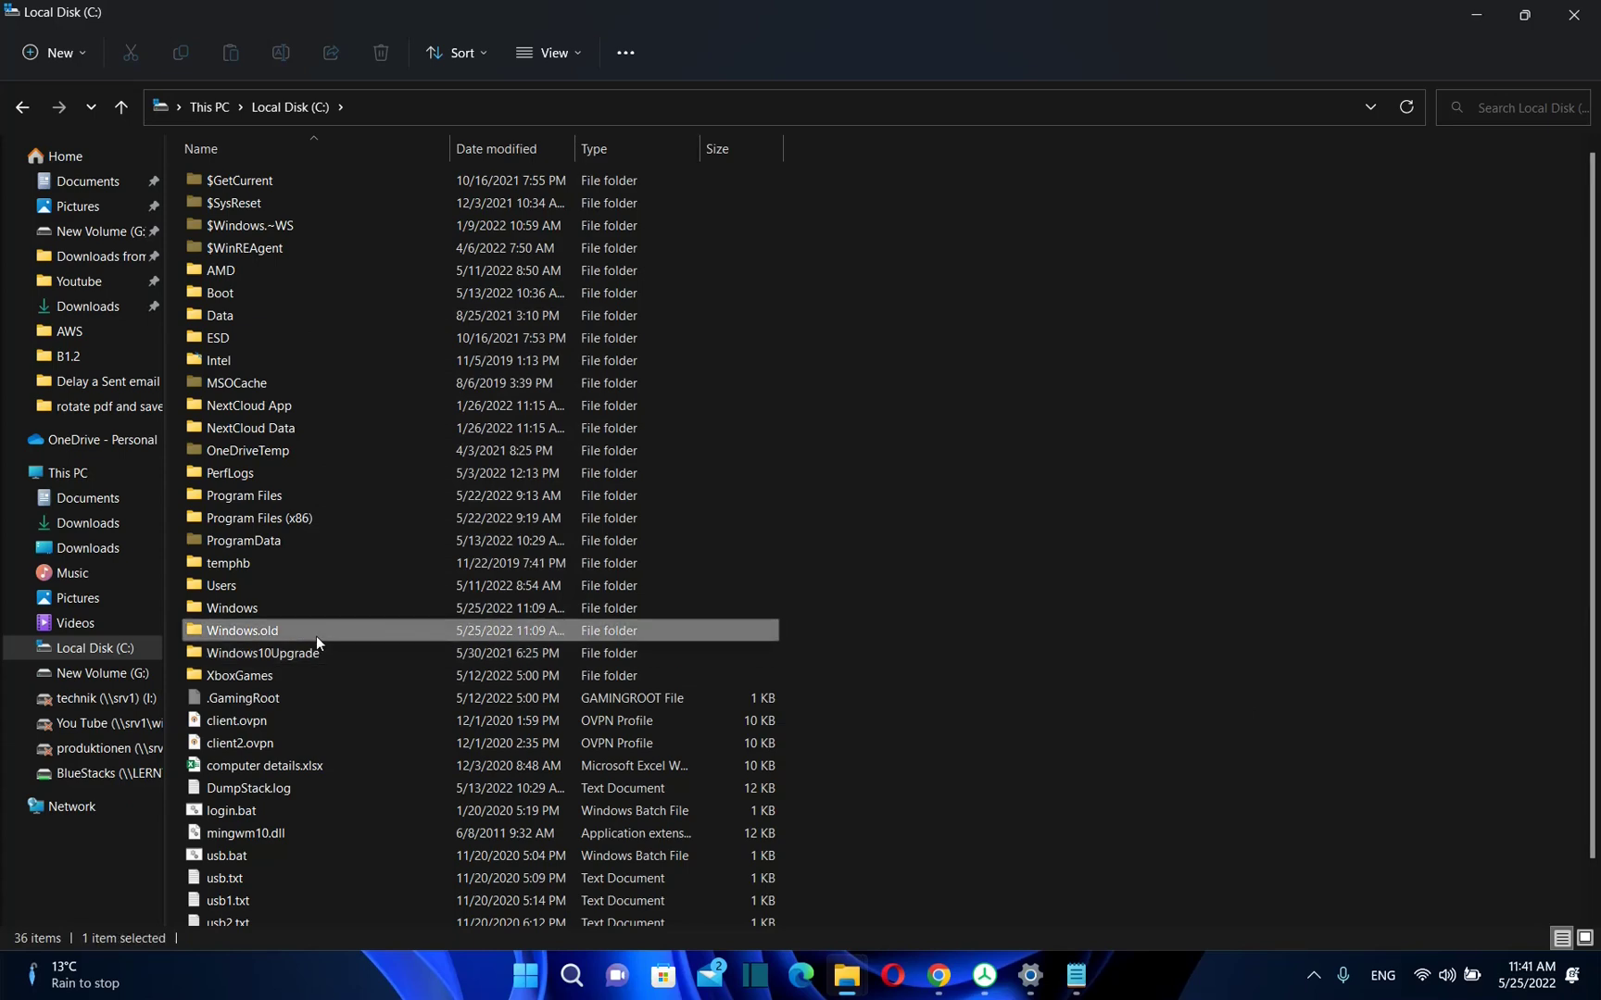
right_click(318, 635)
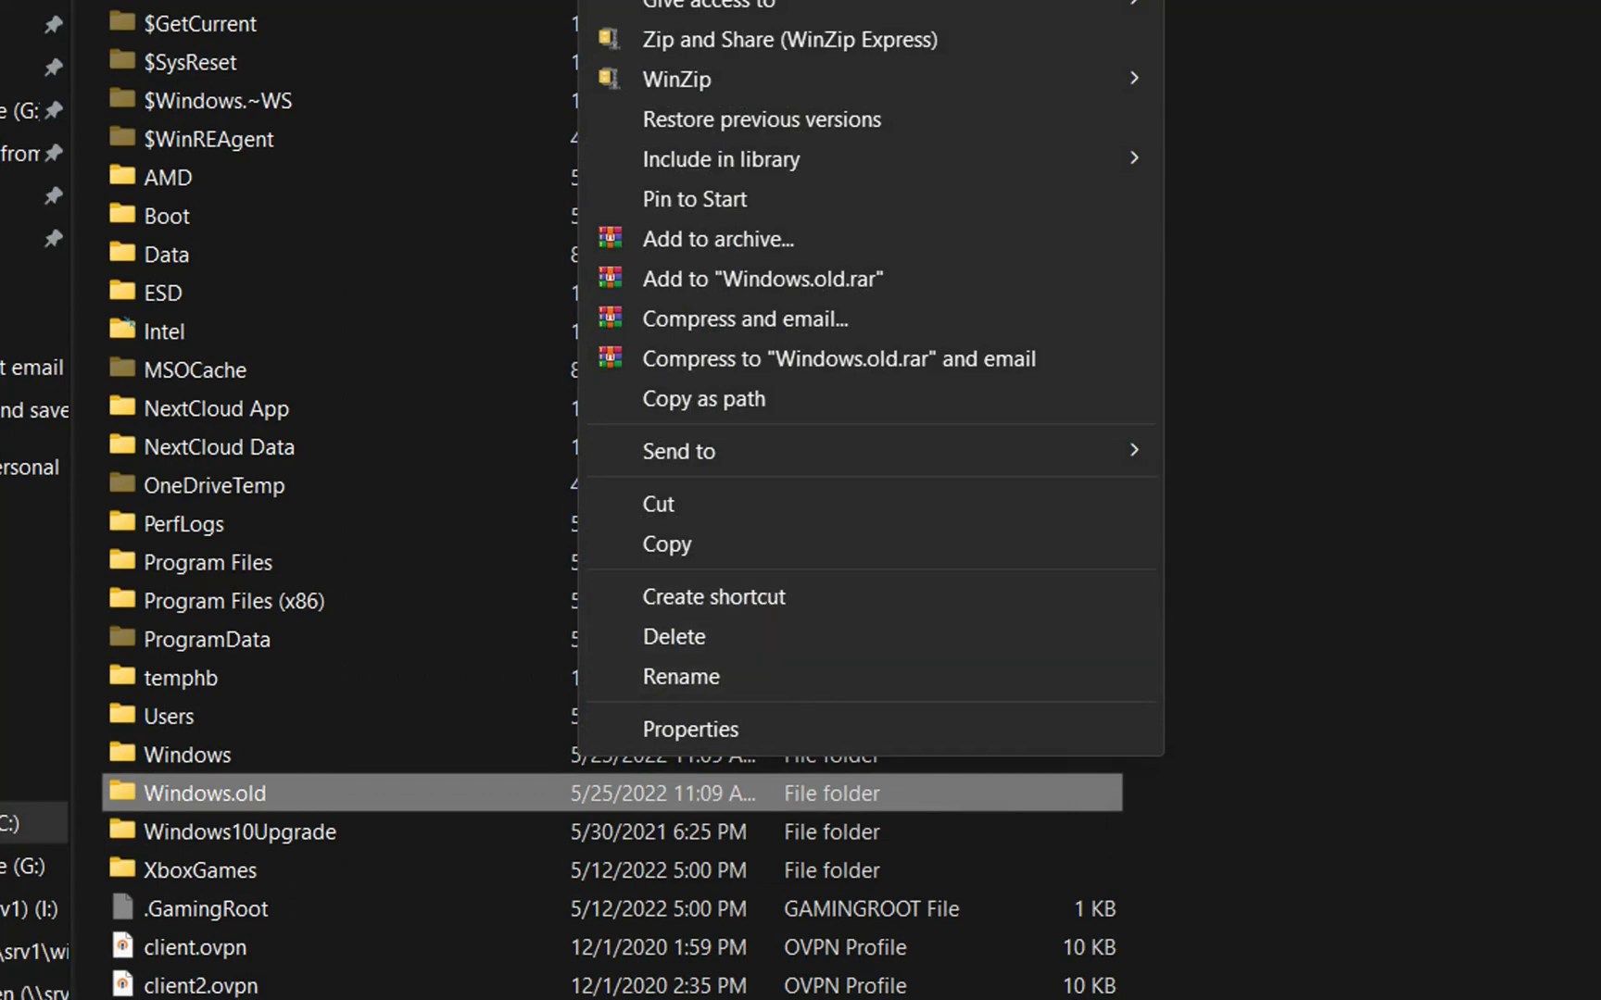
key(Escape)
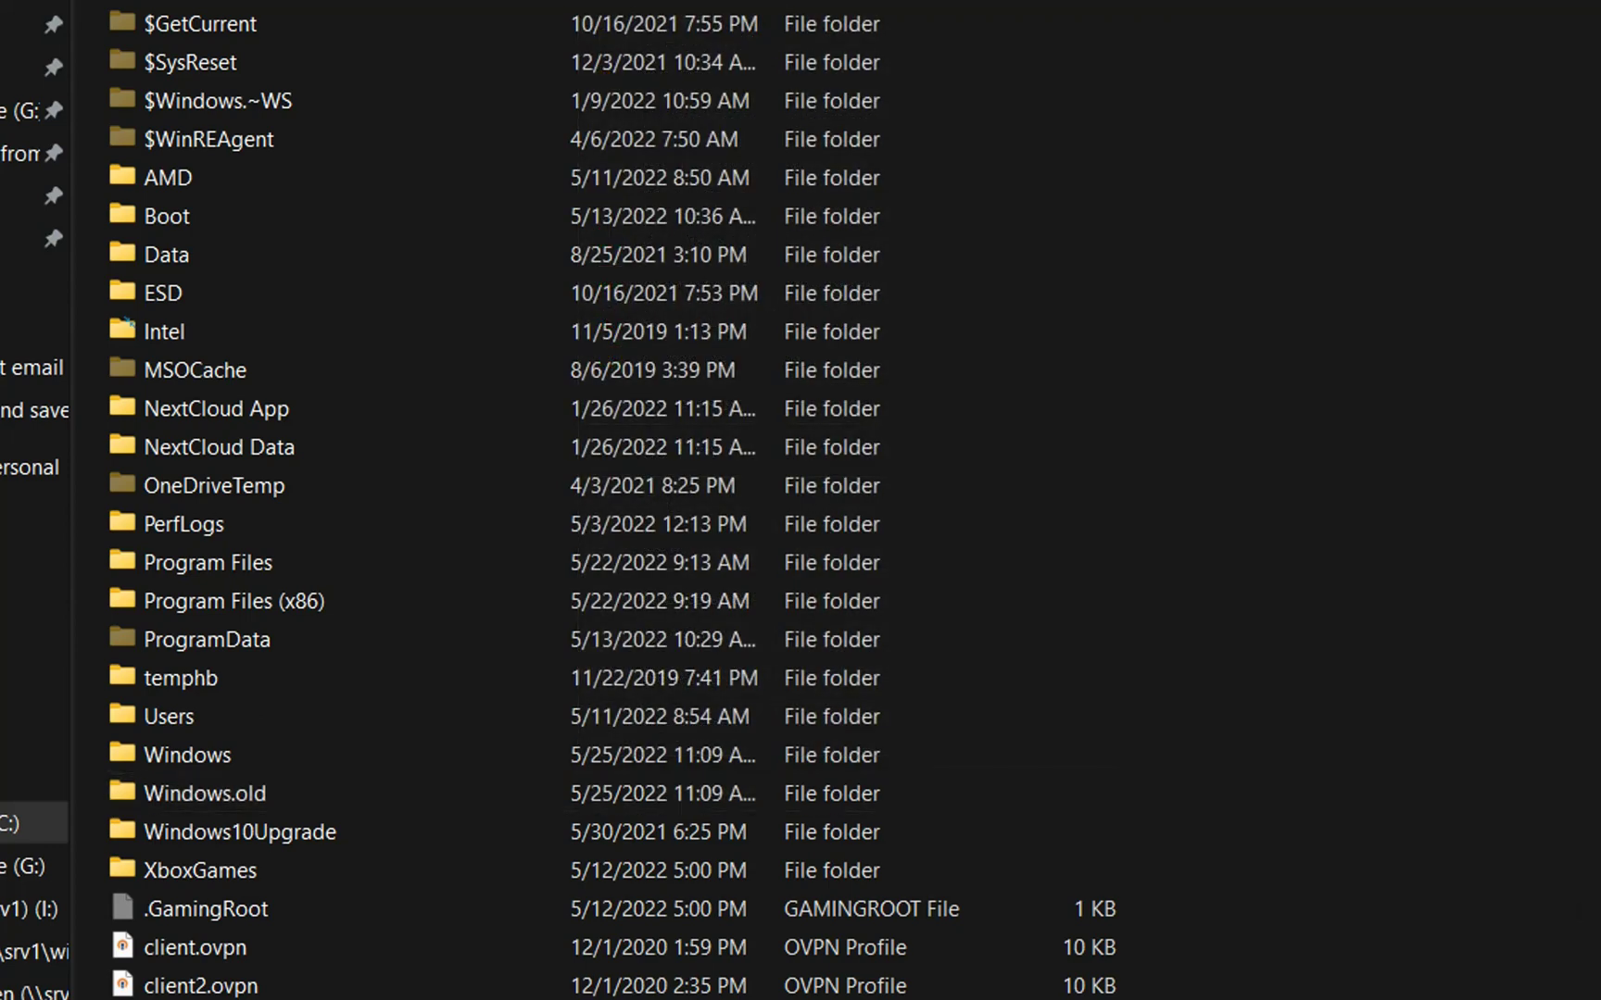
- Launch Disk Cleanup from a Windows Search for 'disk cleanup'
key(super)
text(dis)
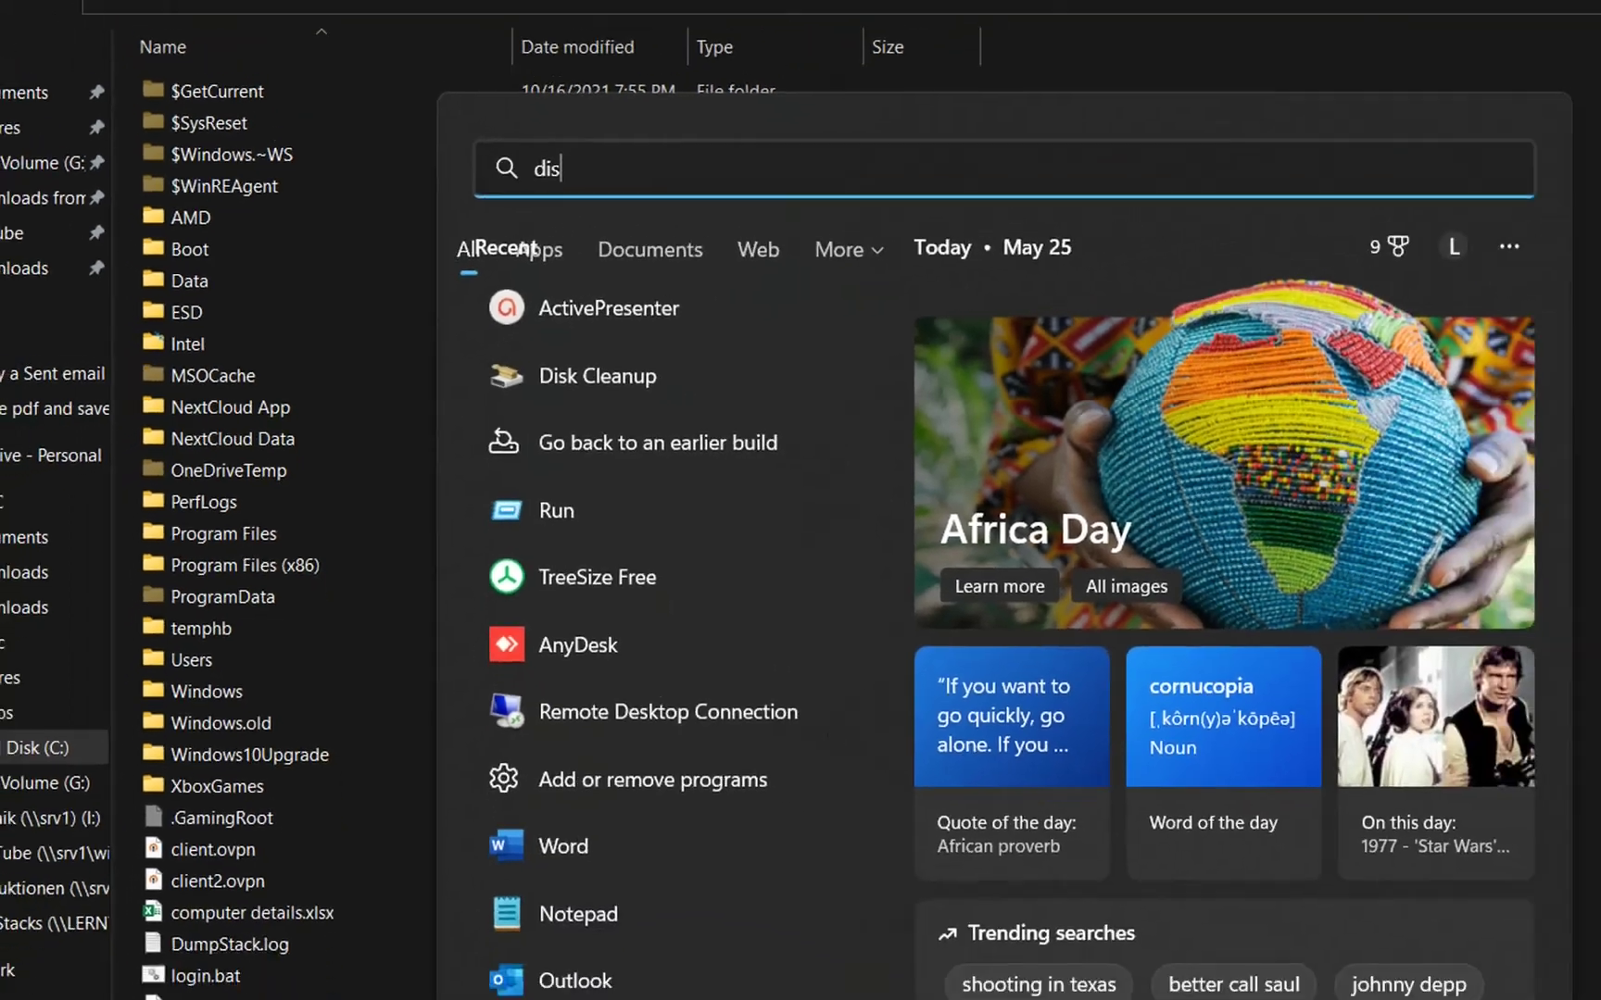
text(k cle)
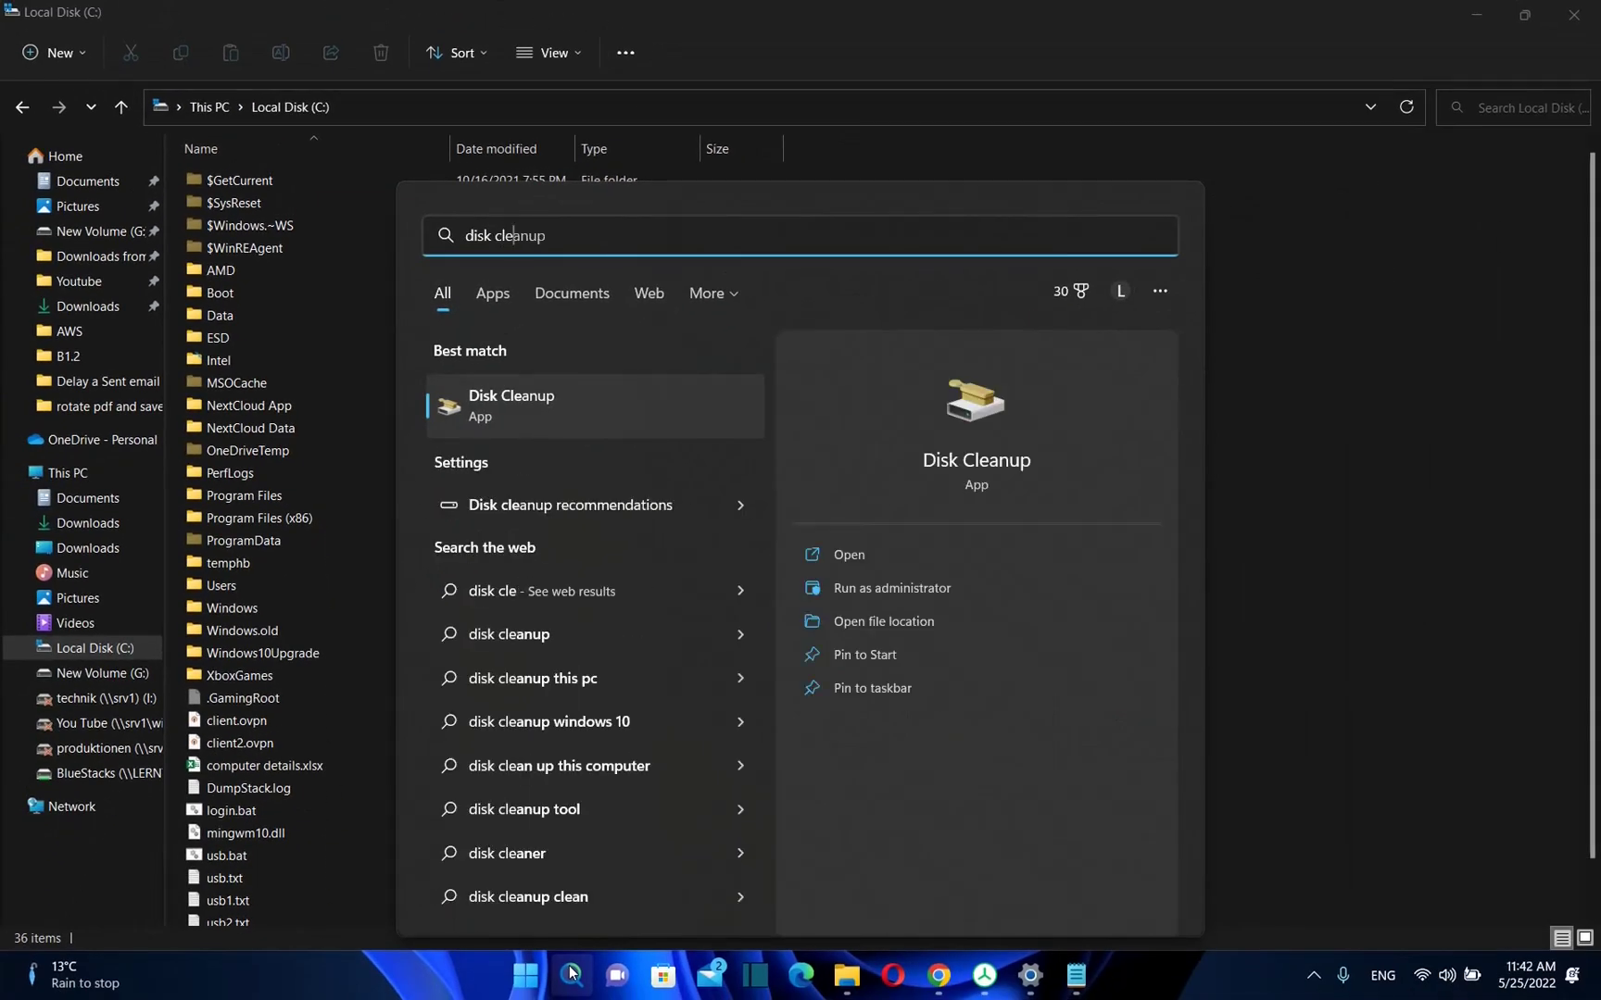
key(Return)
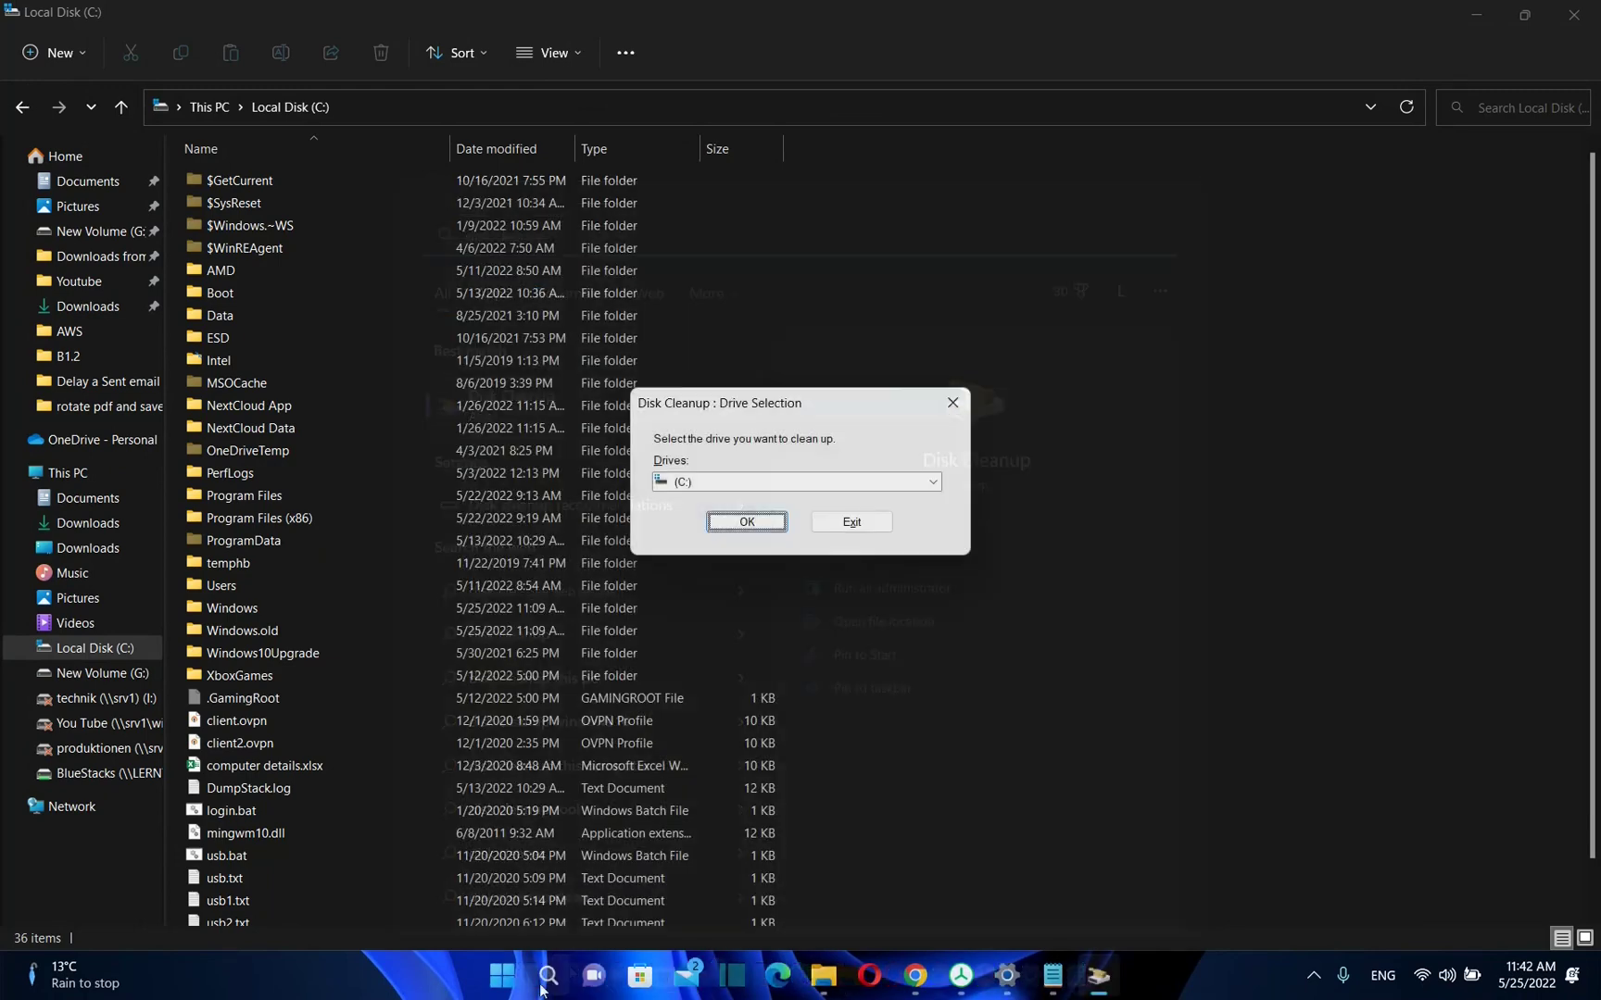
click(540, 977)
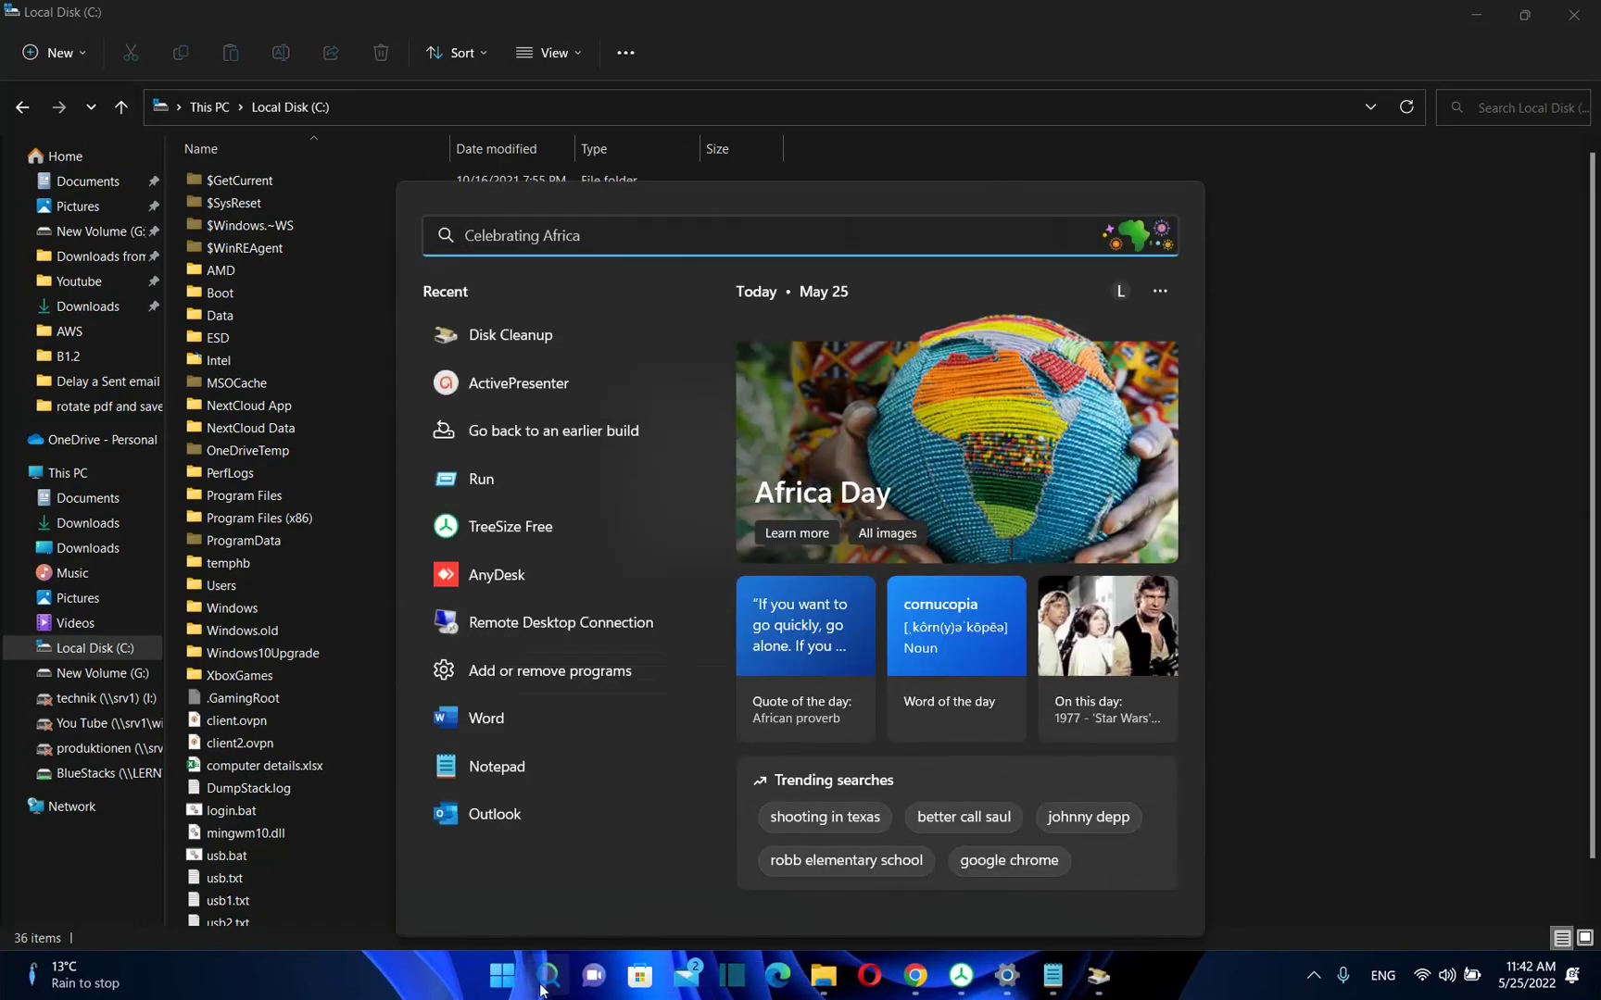
- Select drive (C:) in the Drive Selection dialog and start the cleanup scan
click(503, 334)
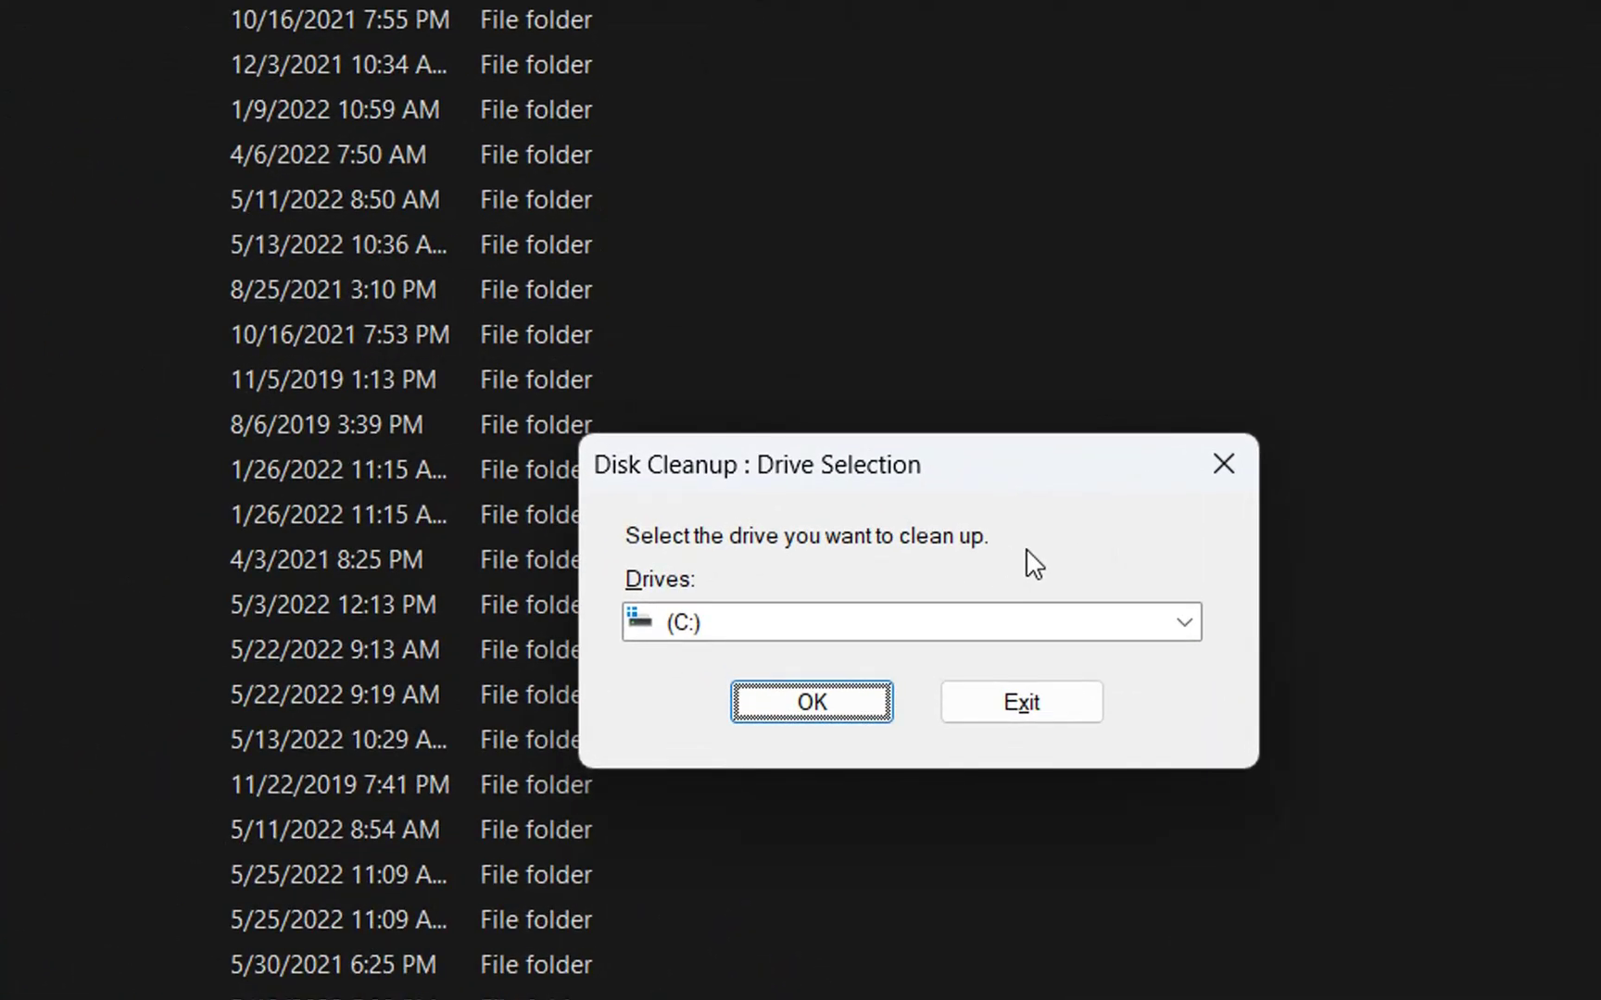
click(826, 622)
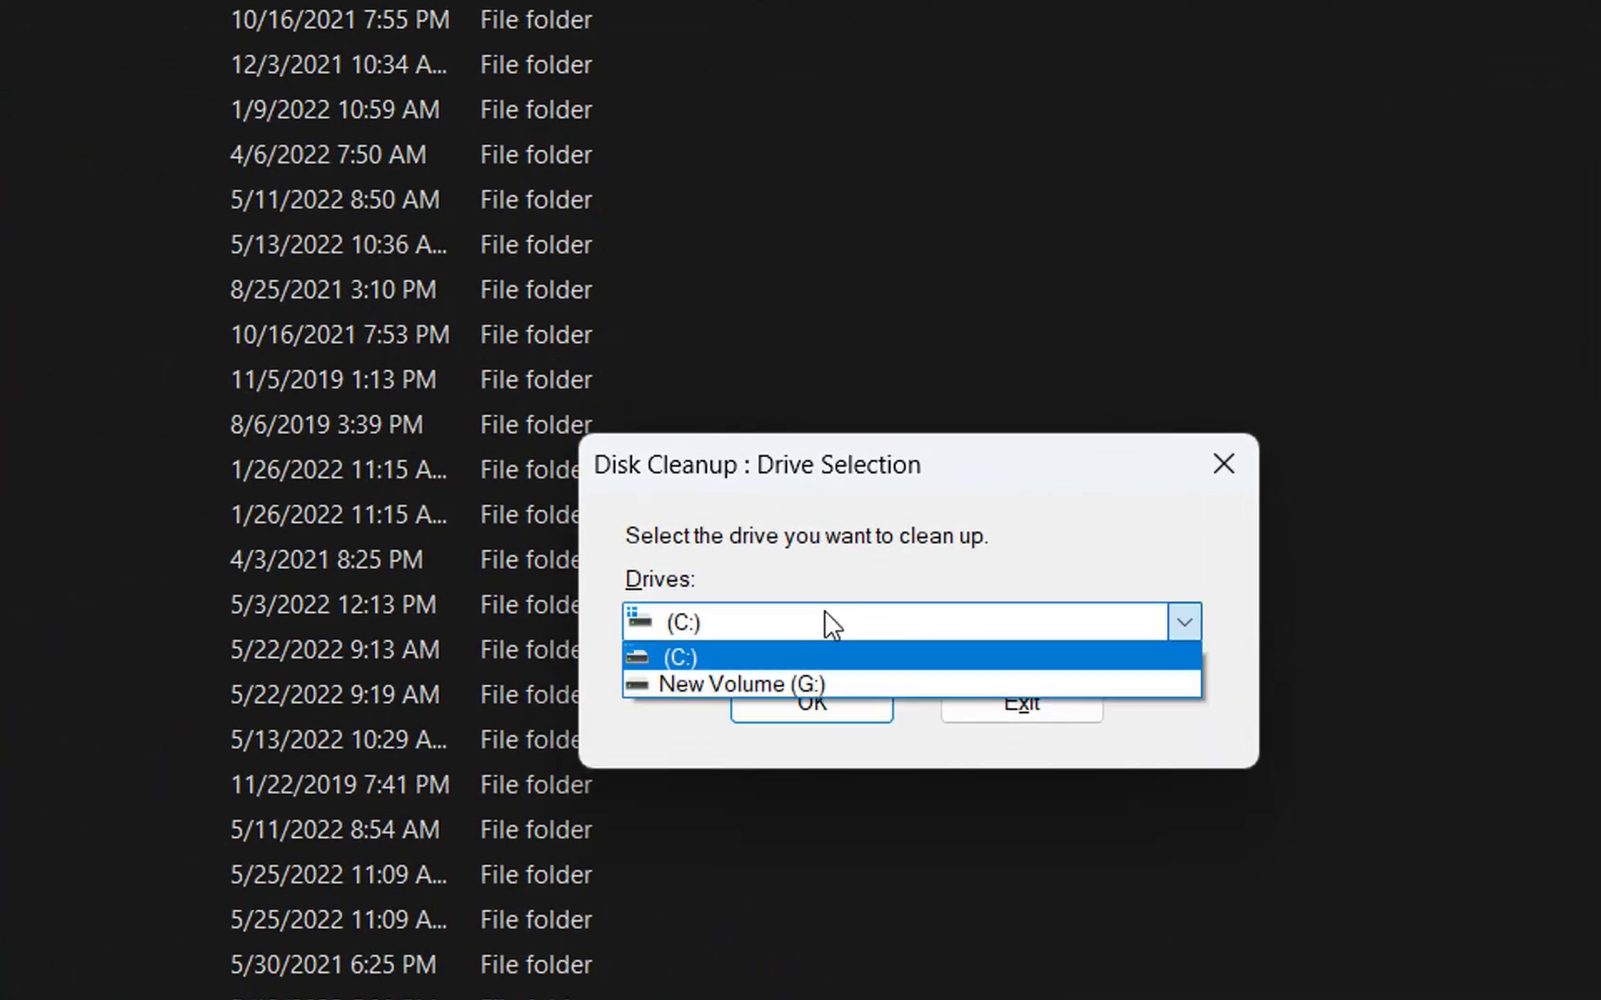
click(791, 651)
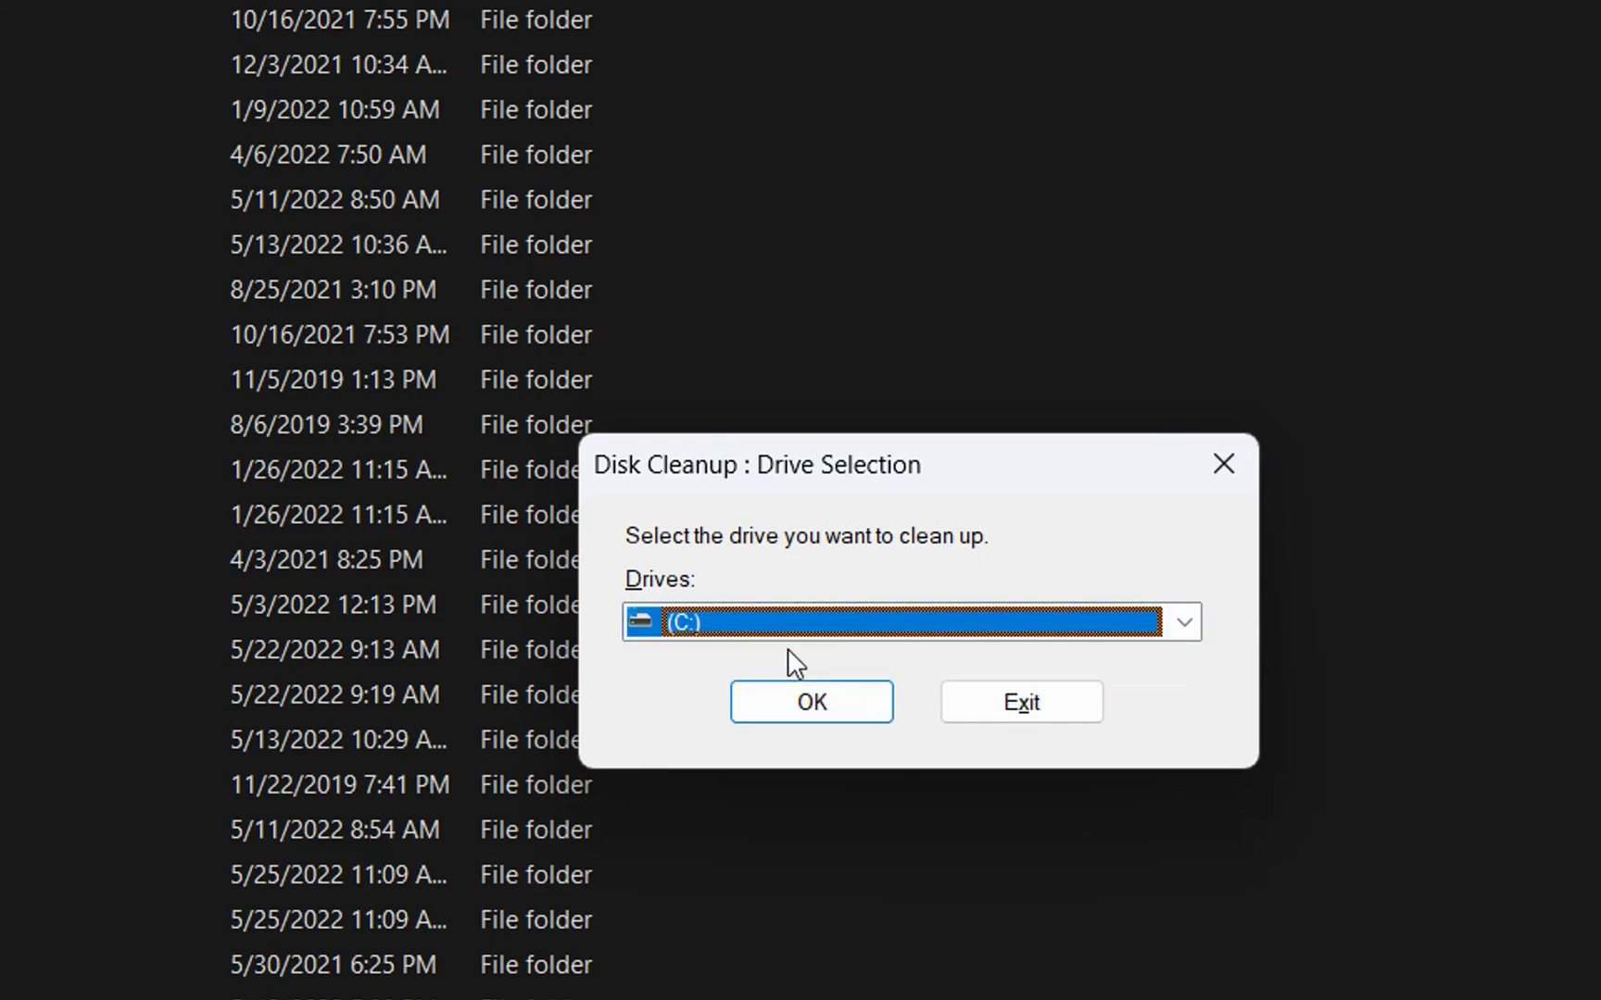
click(832, 708)
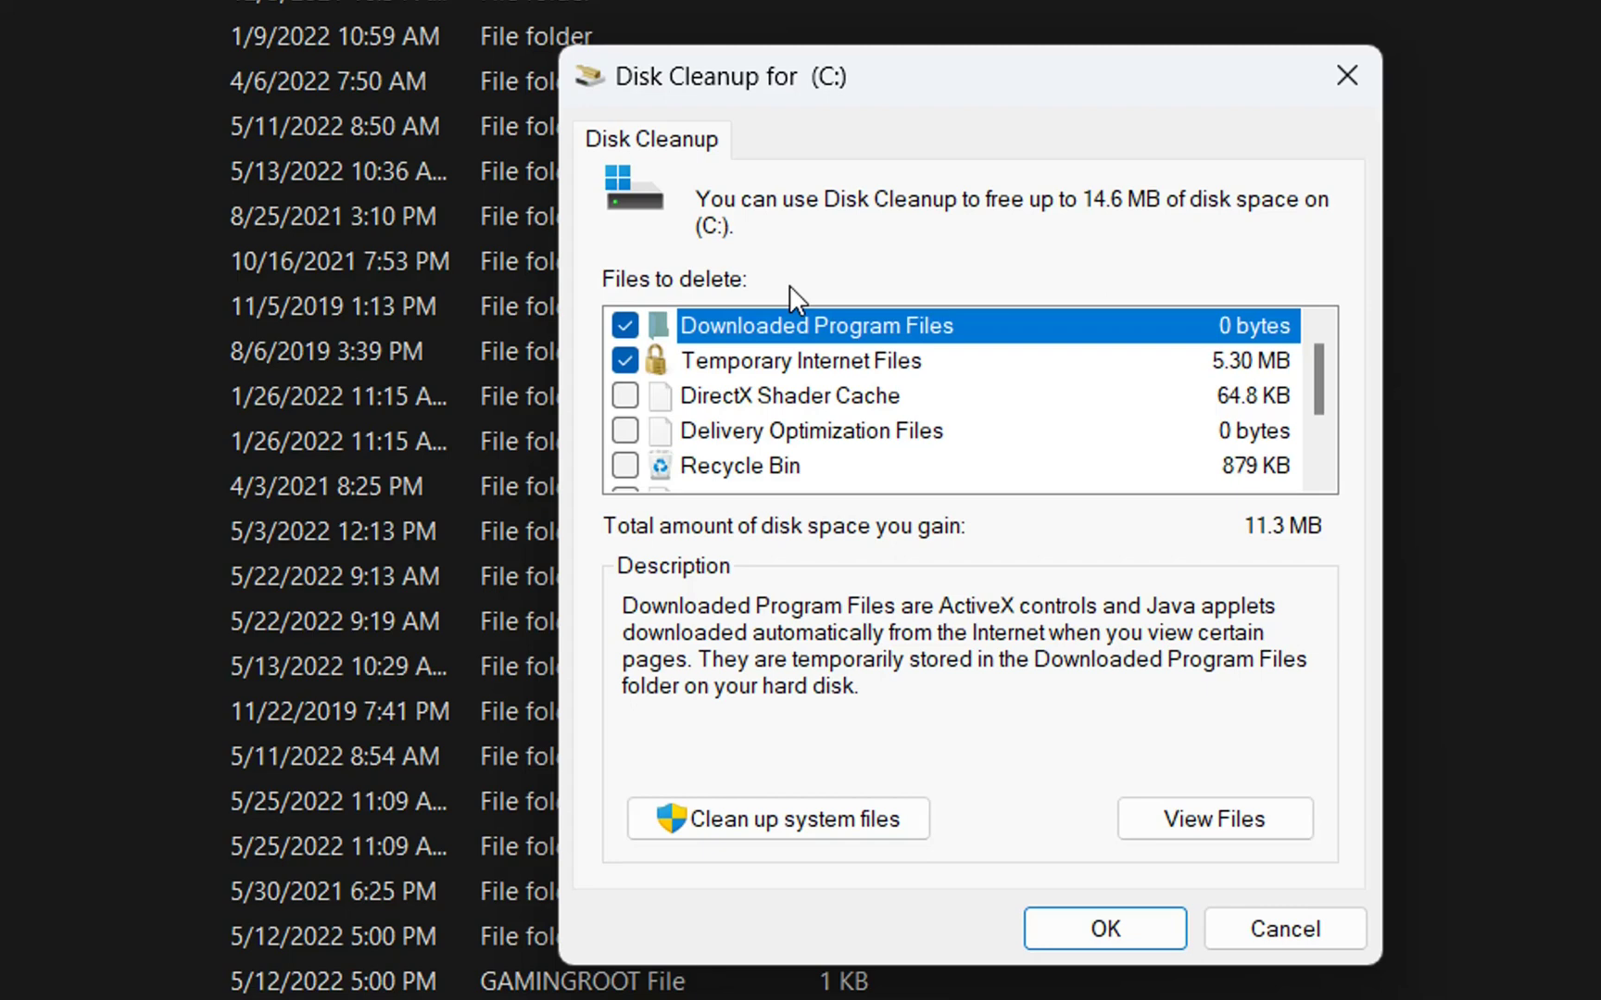
scroll(914, 429, down, 3)
scroll(914, 429, up, 3)
scroll(1103, 455, down, 3)
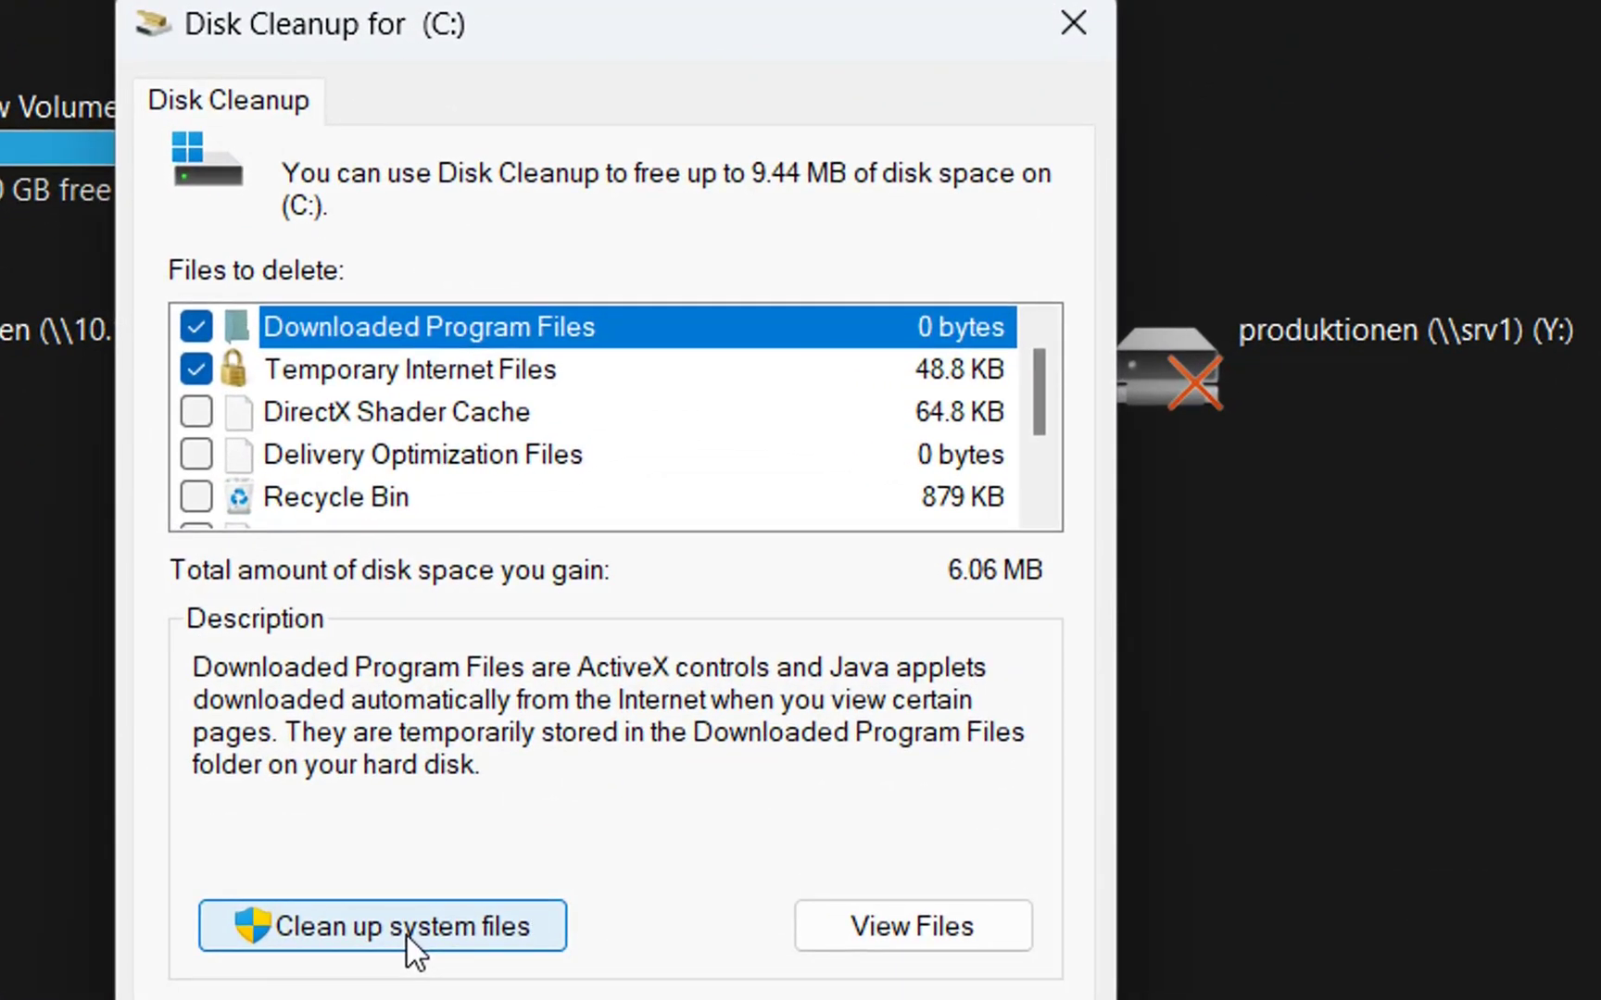
- Start a 'Clean up system files' rescan of drive C
click(407, 937)
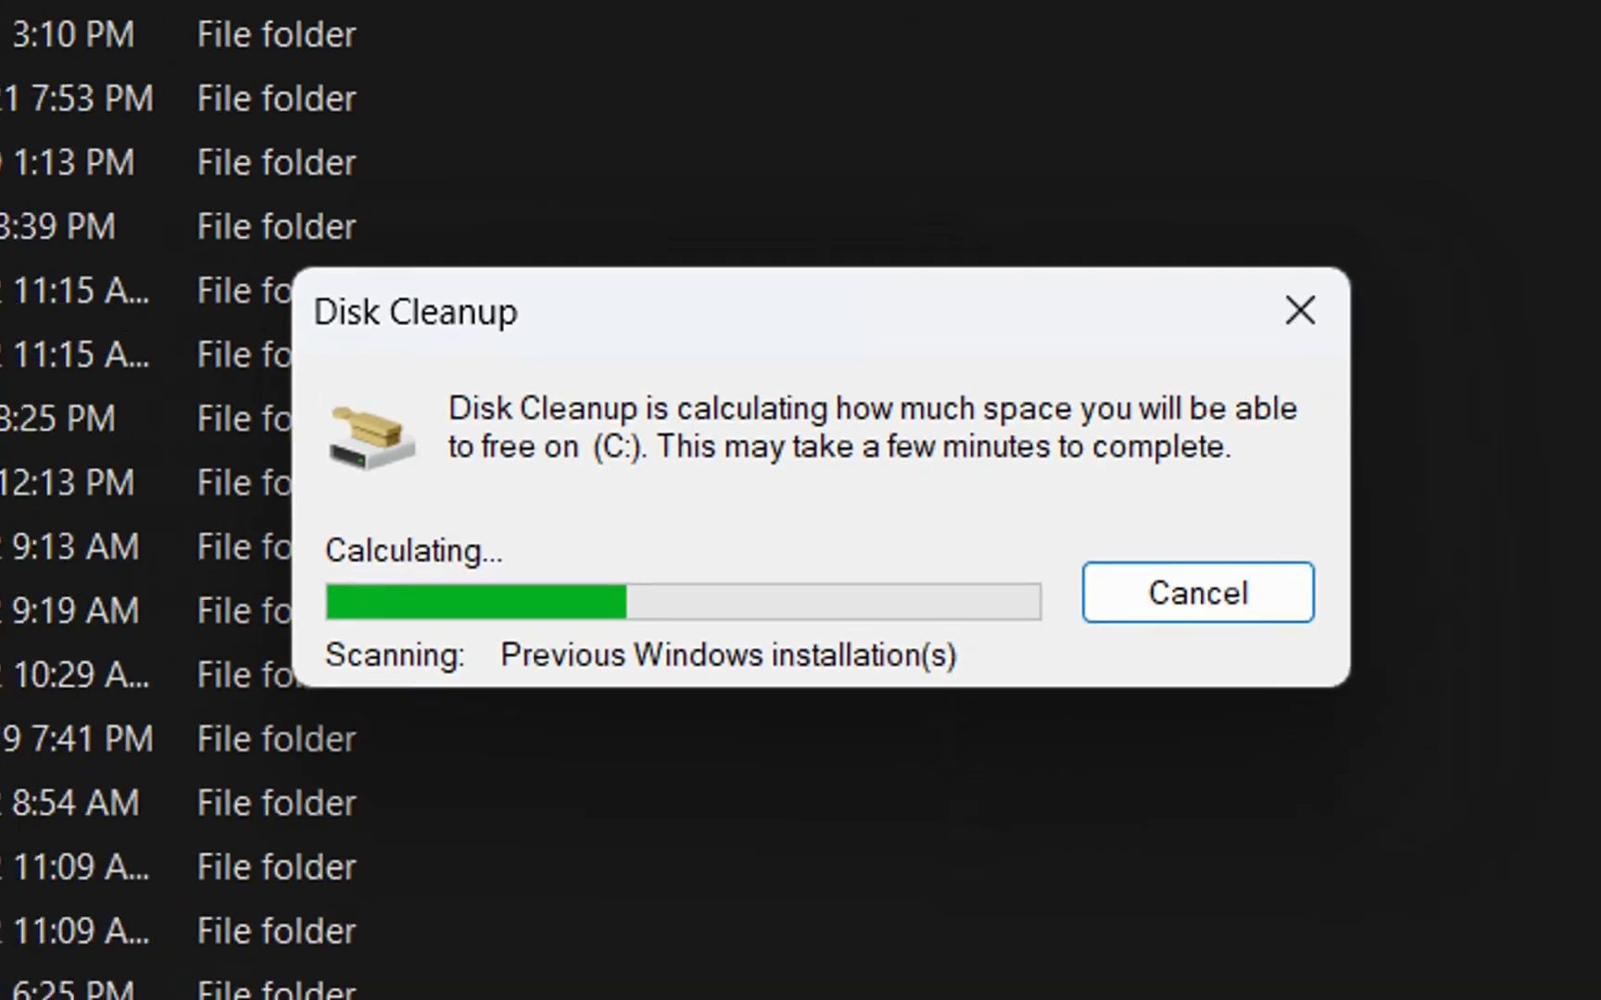
- Bring up TreeSize Free's drive C results with the [19 Files] group collapsed, Windows.old at 15.3 GB
click(963, 975)
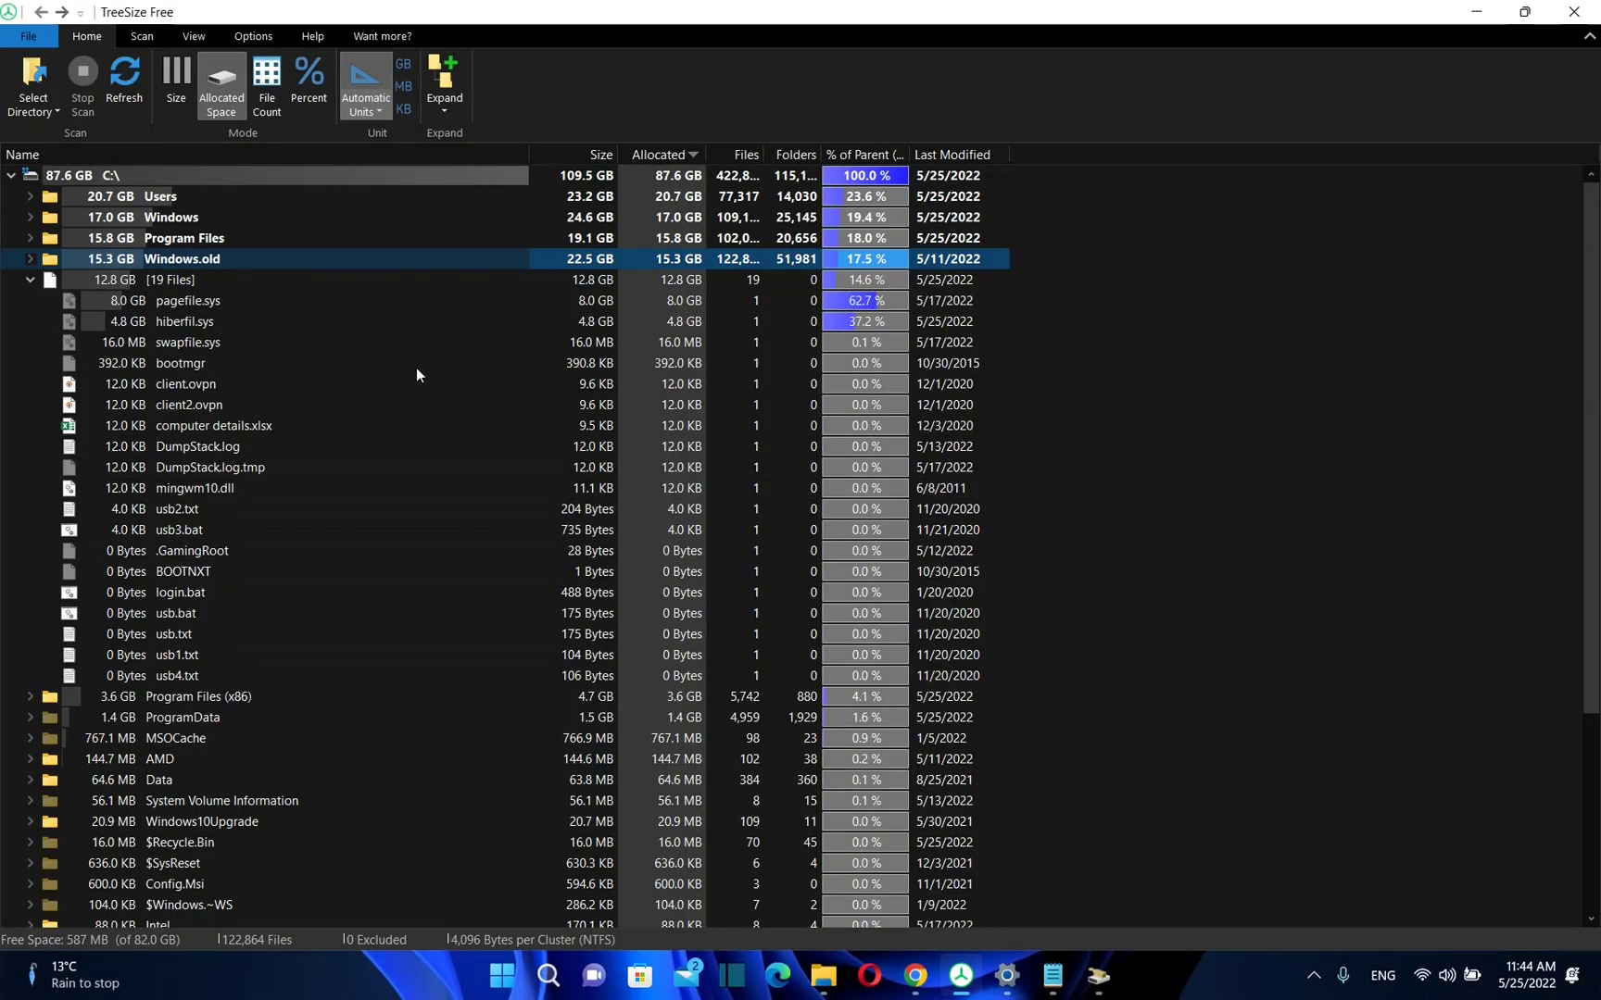
mouse_move(618, 281)
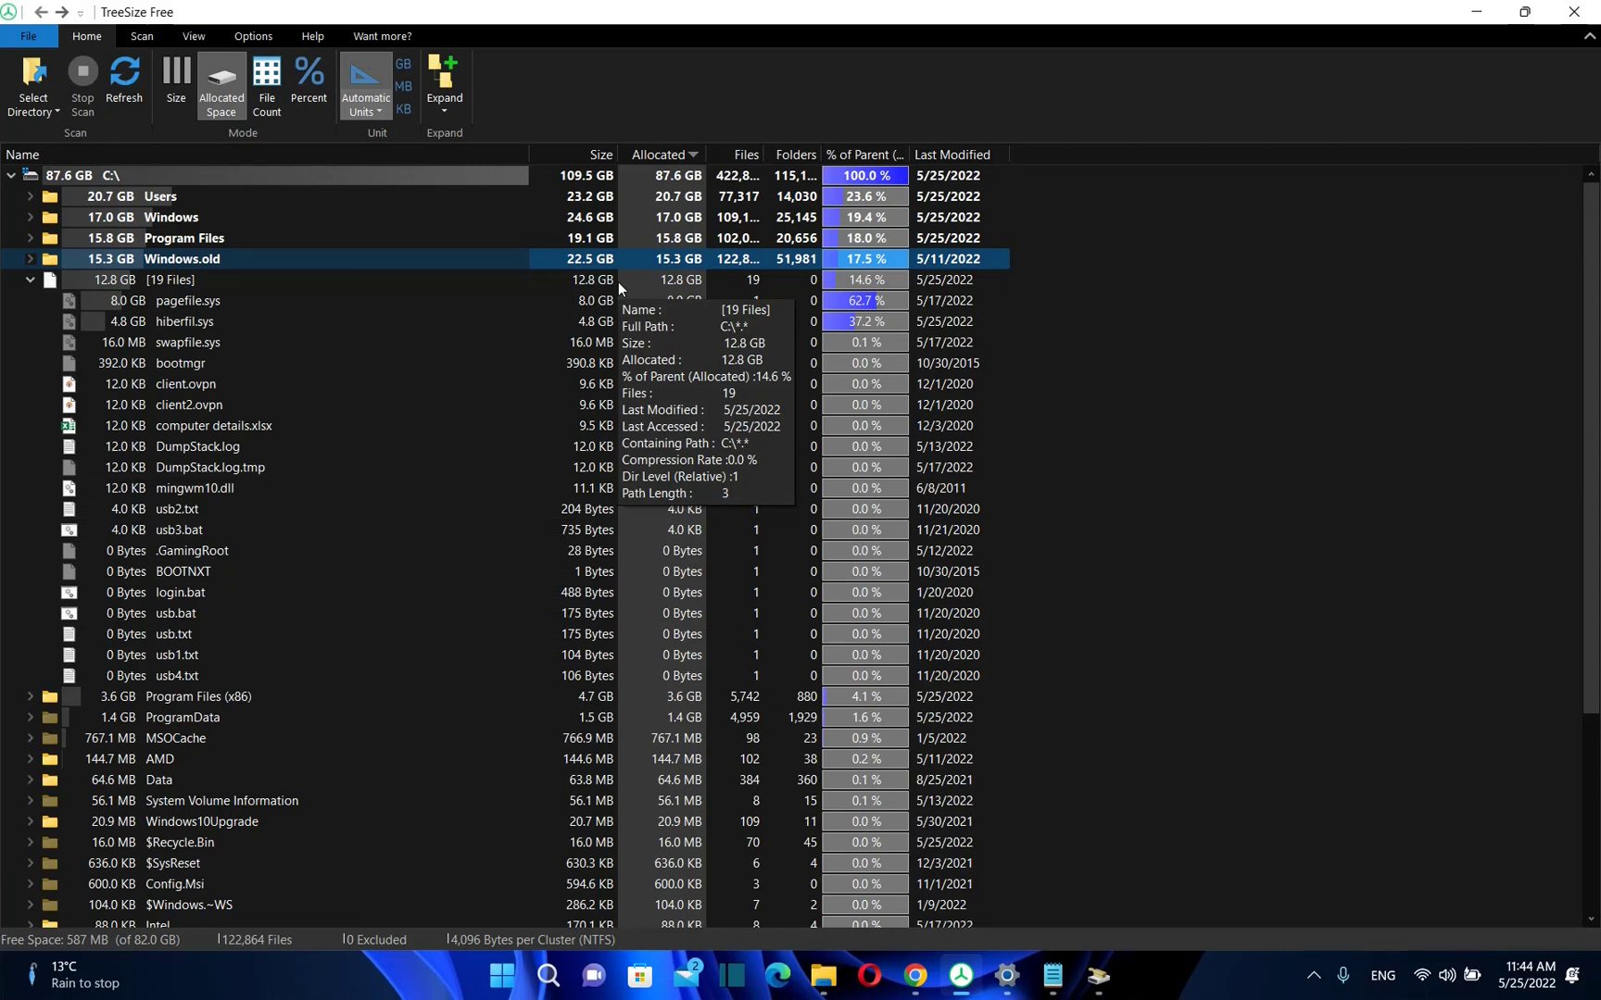
click(30, 281)
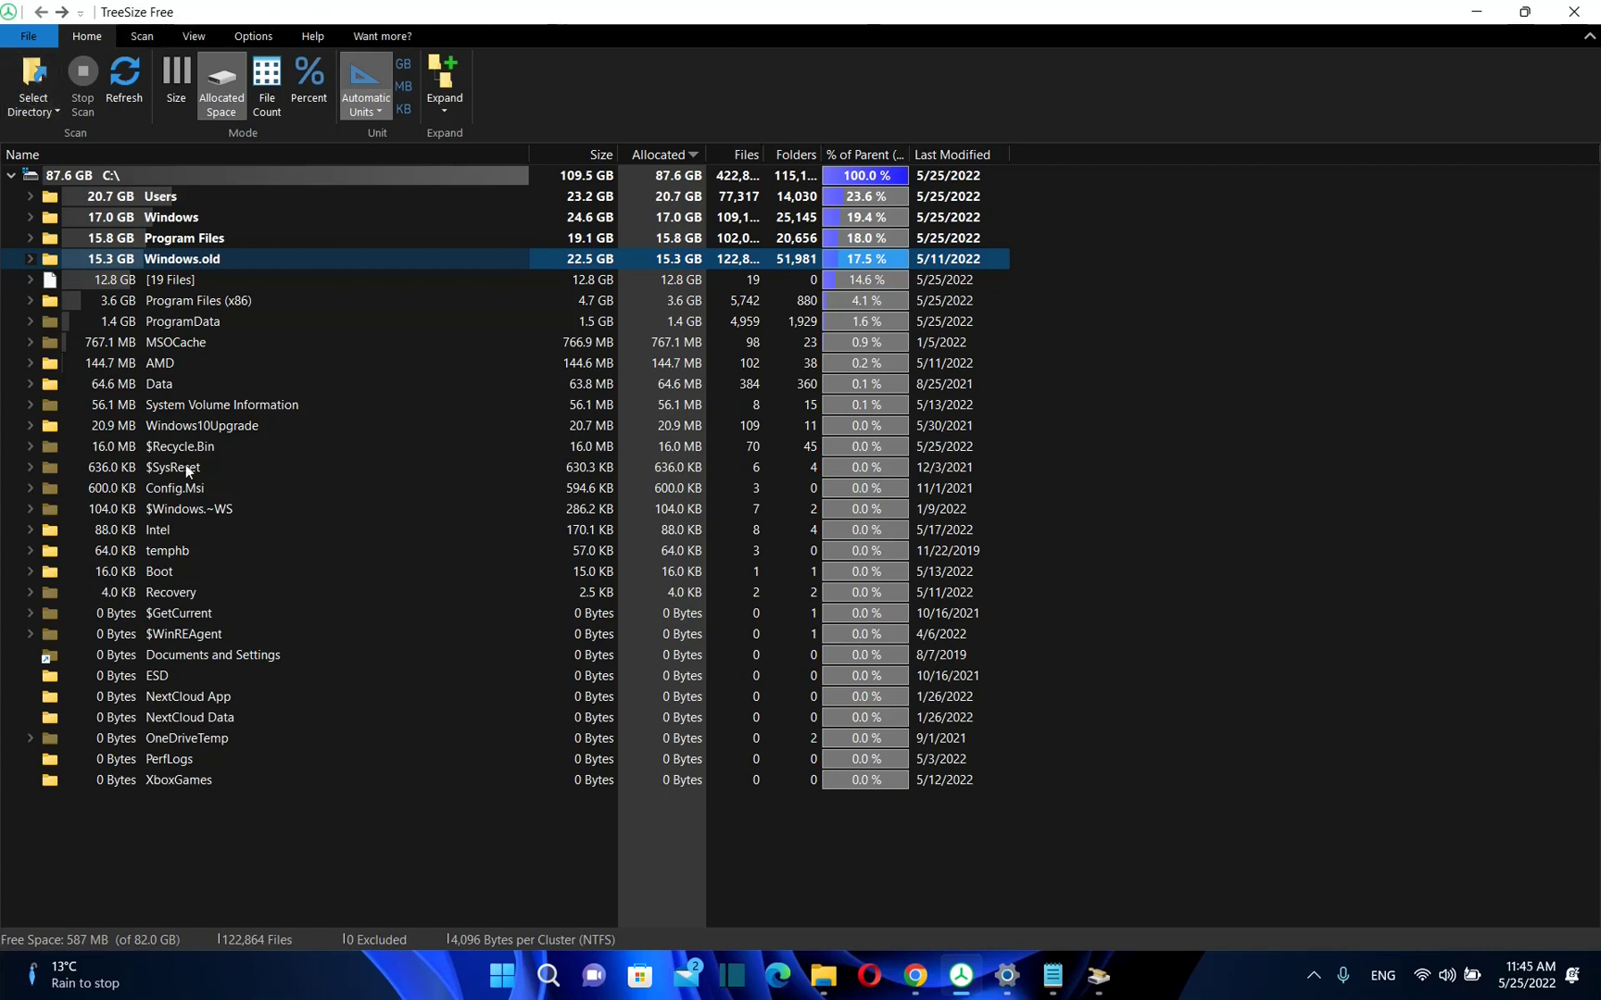
- Rescan Local Disk (C:) in TreeSize Free and inspect Windows.old, now 9.6 GB
click(46, 99)
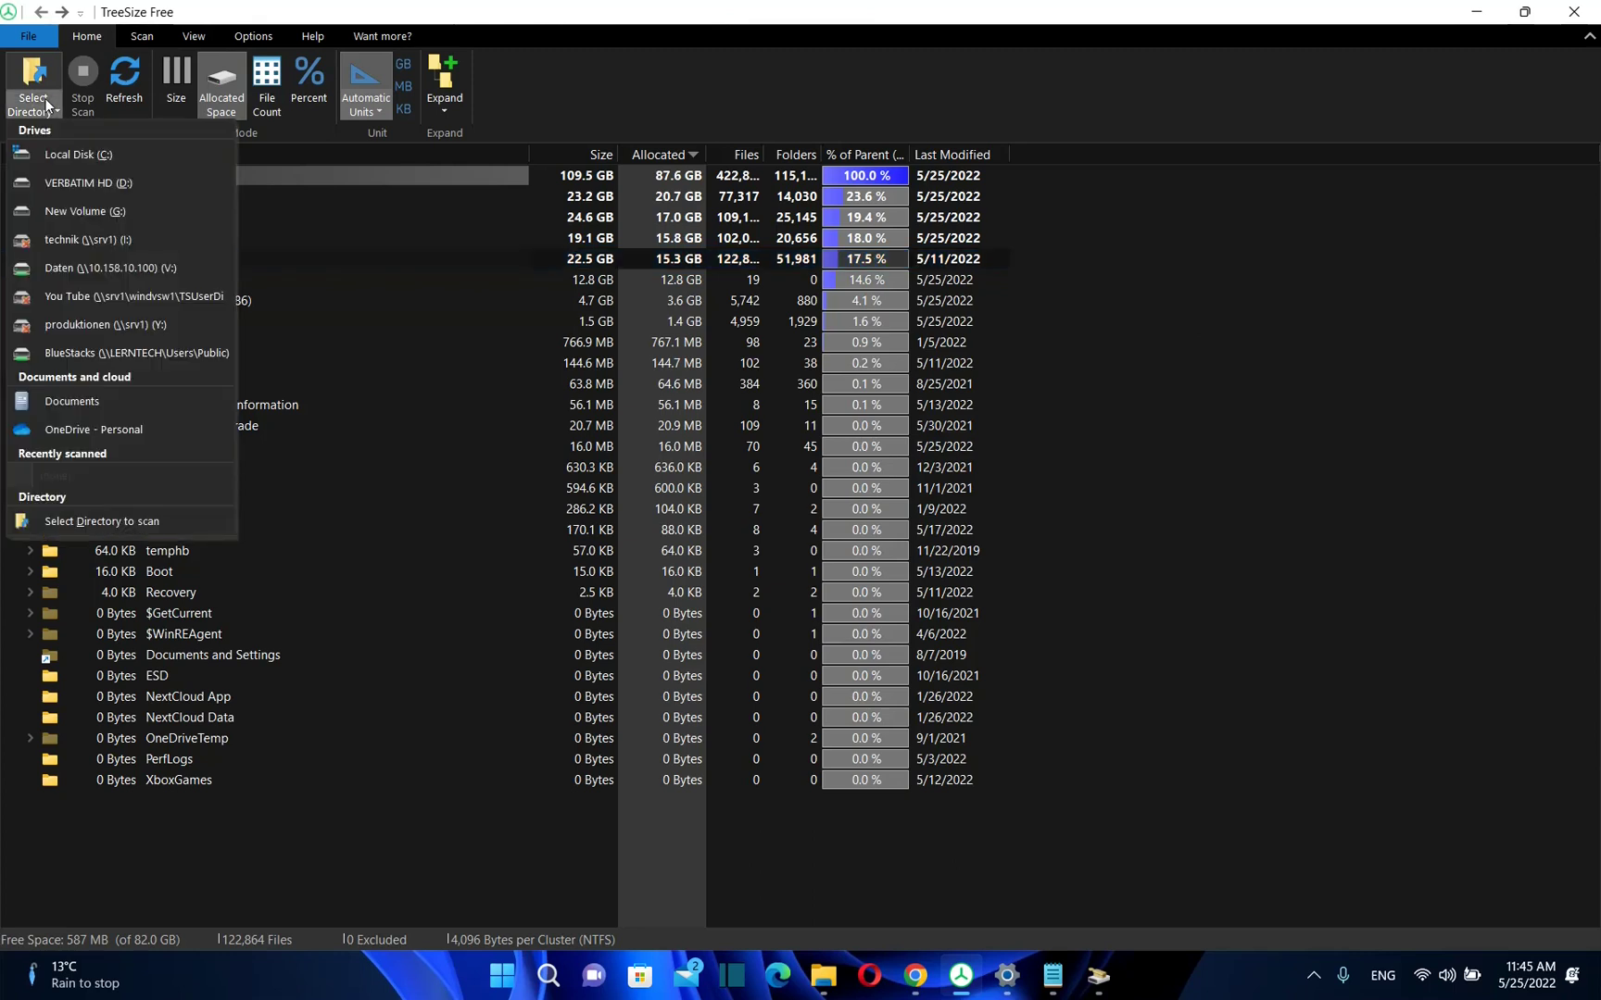
click(81, 155)
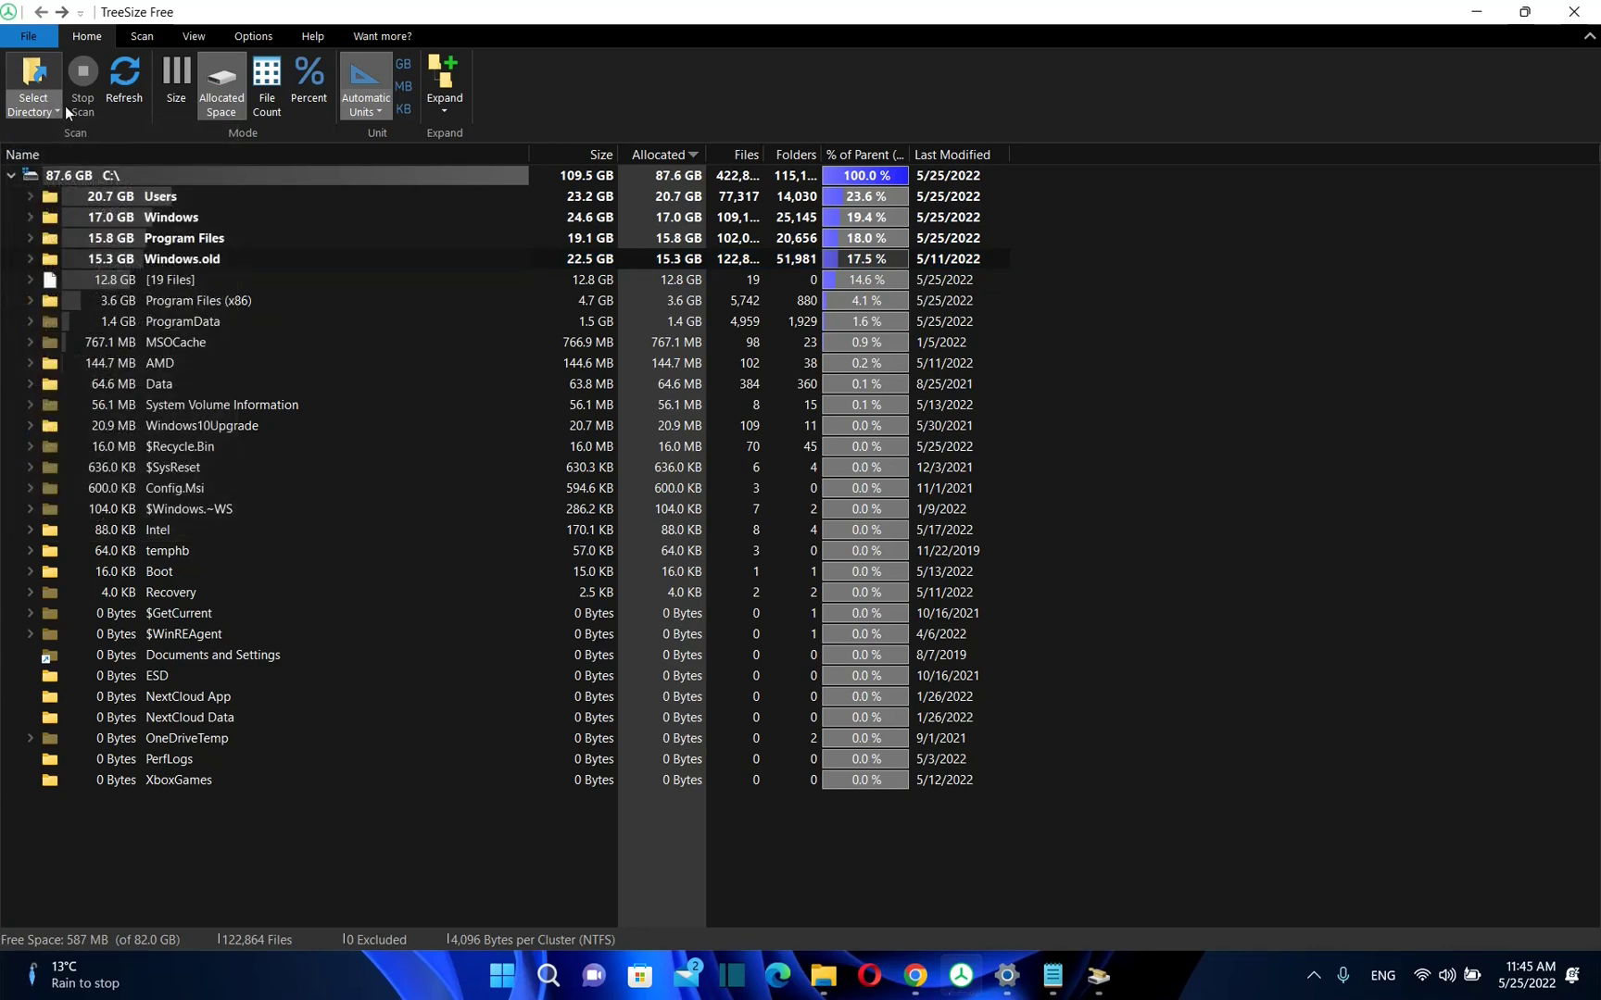
click(35, 78)
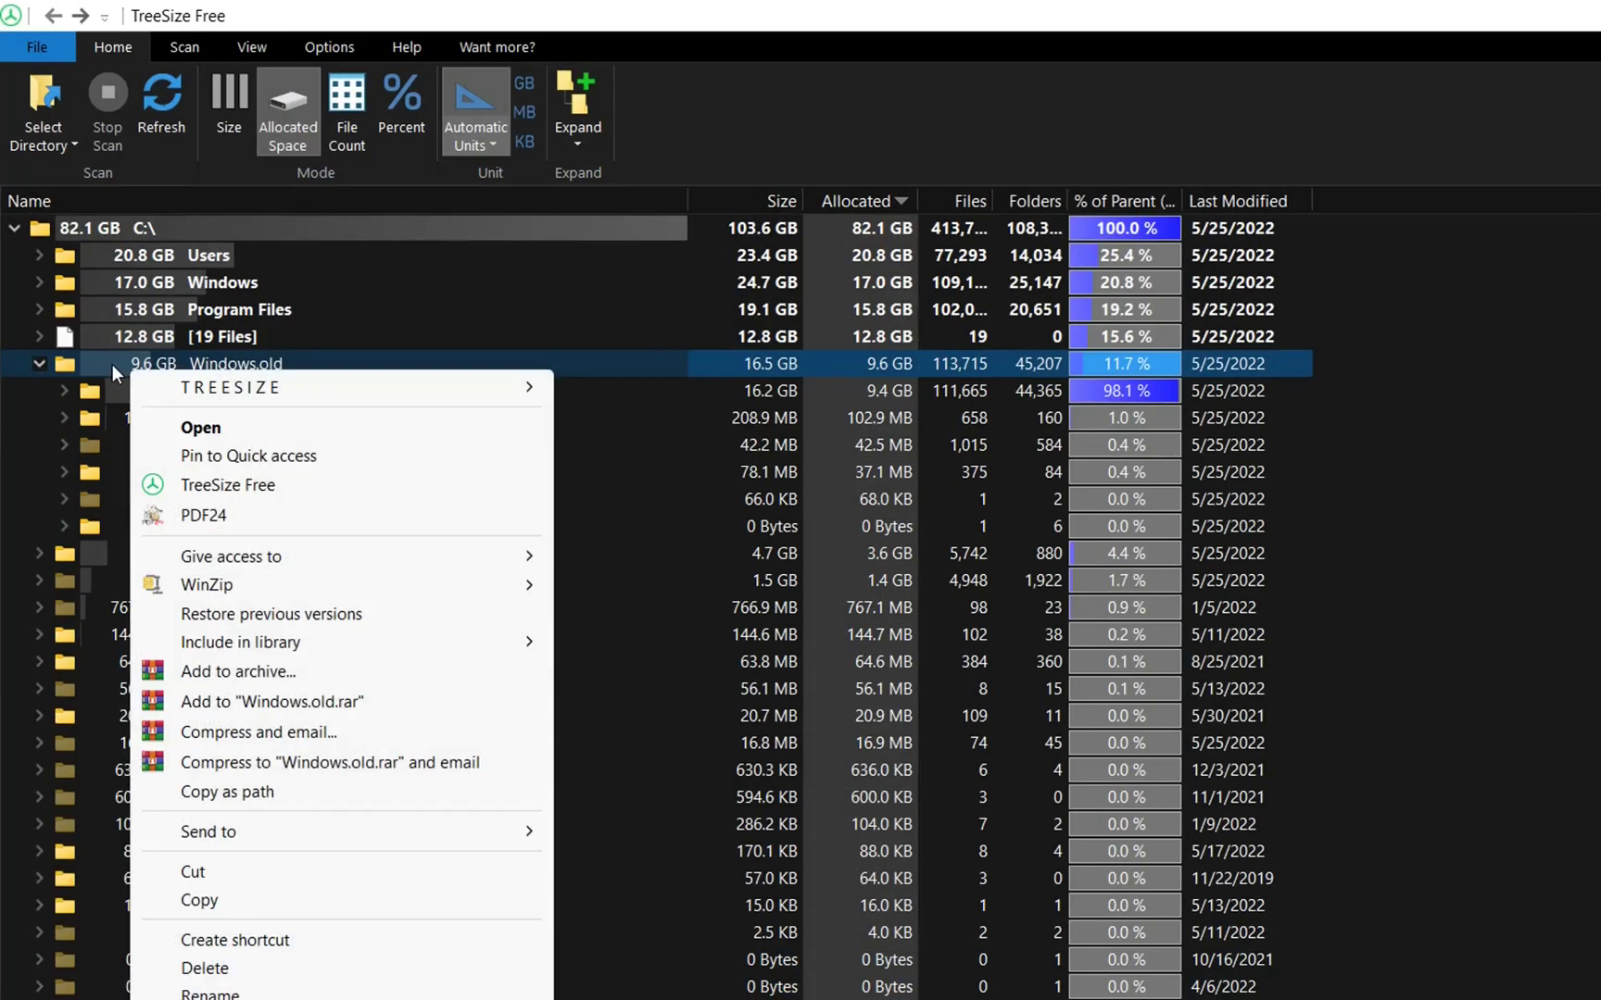
mouse_move(117, 364)
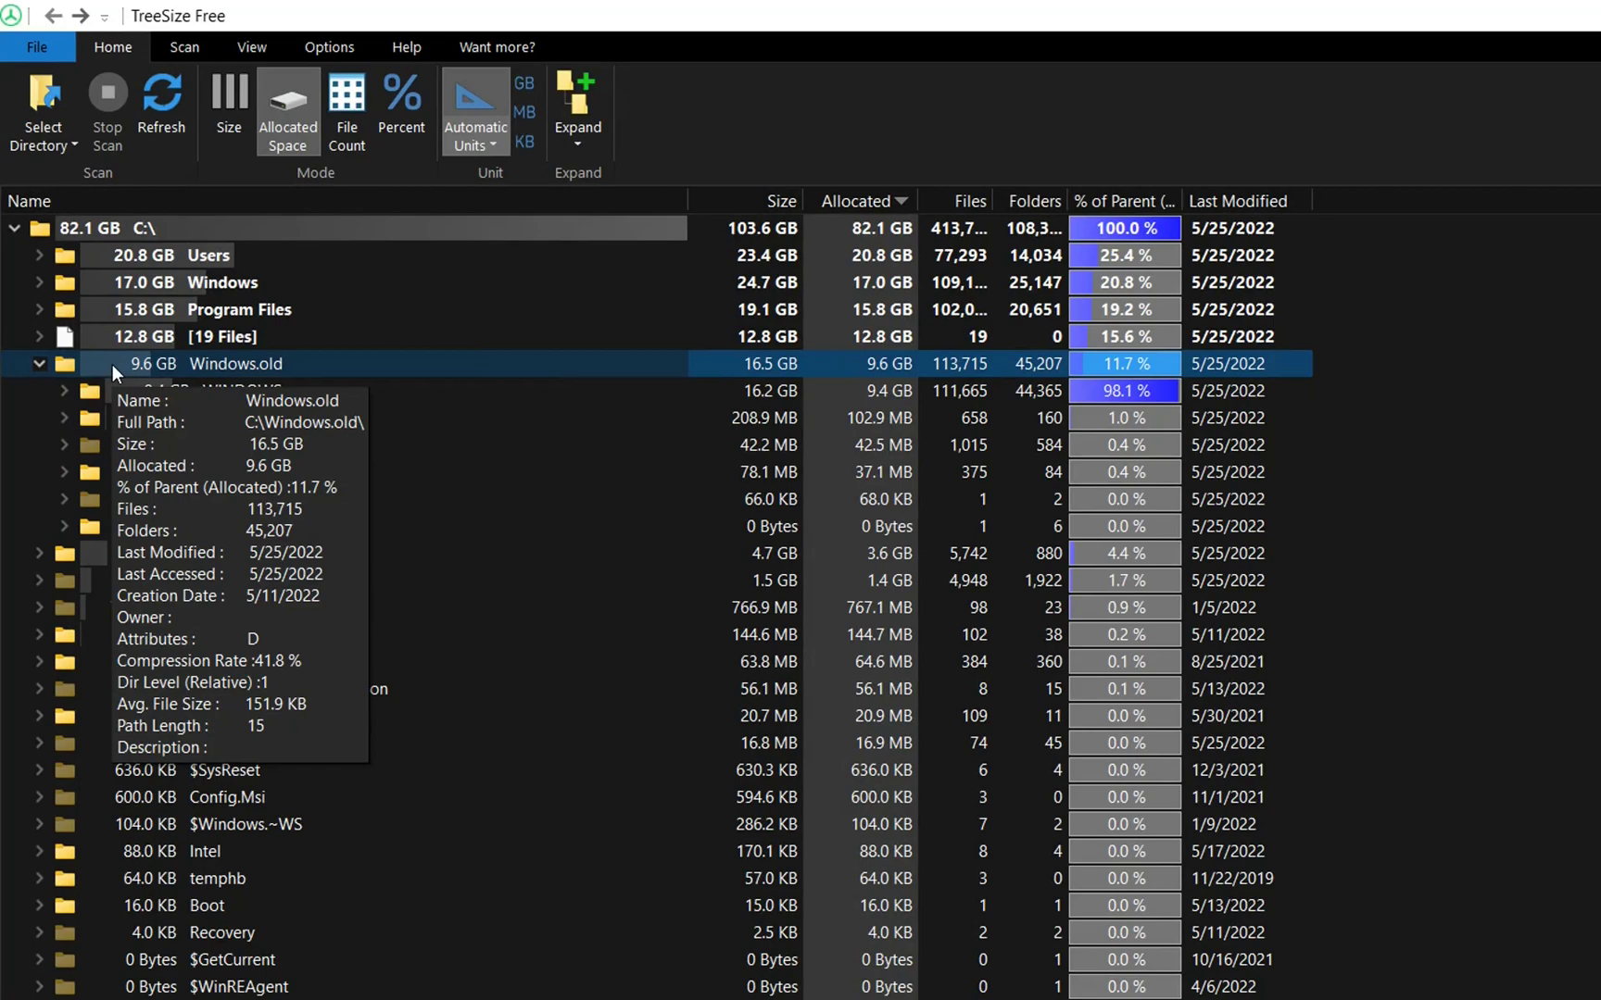
right_click(113, 364)
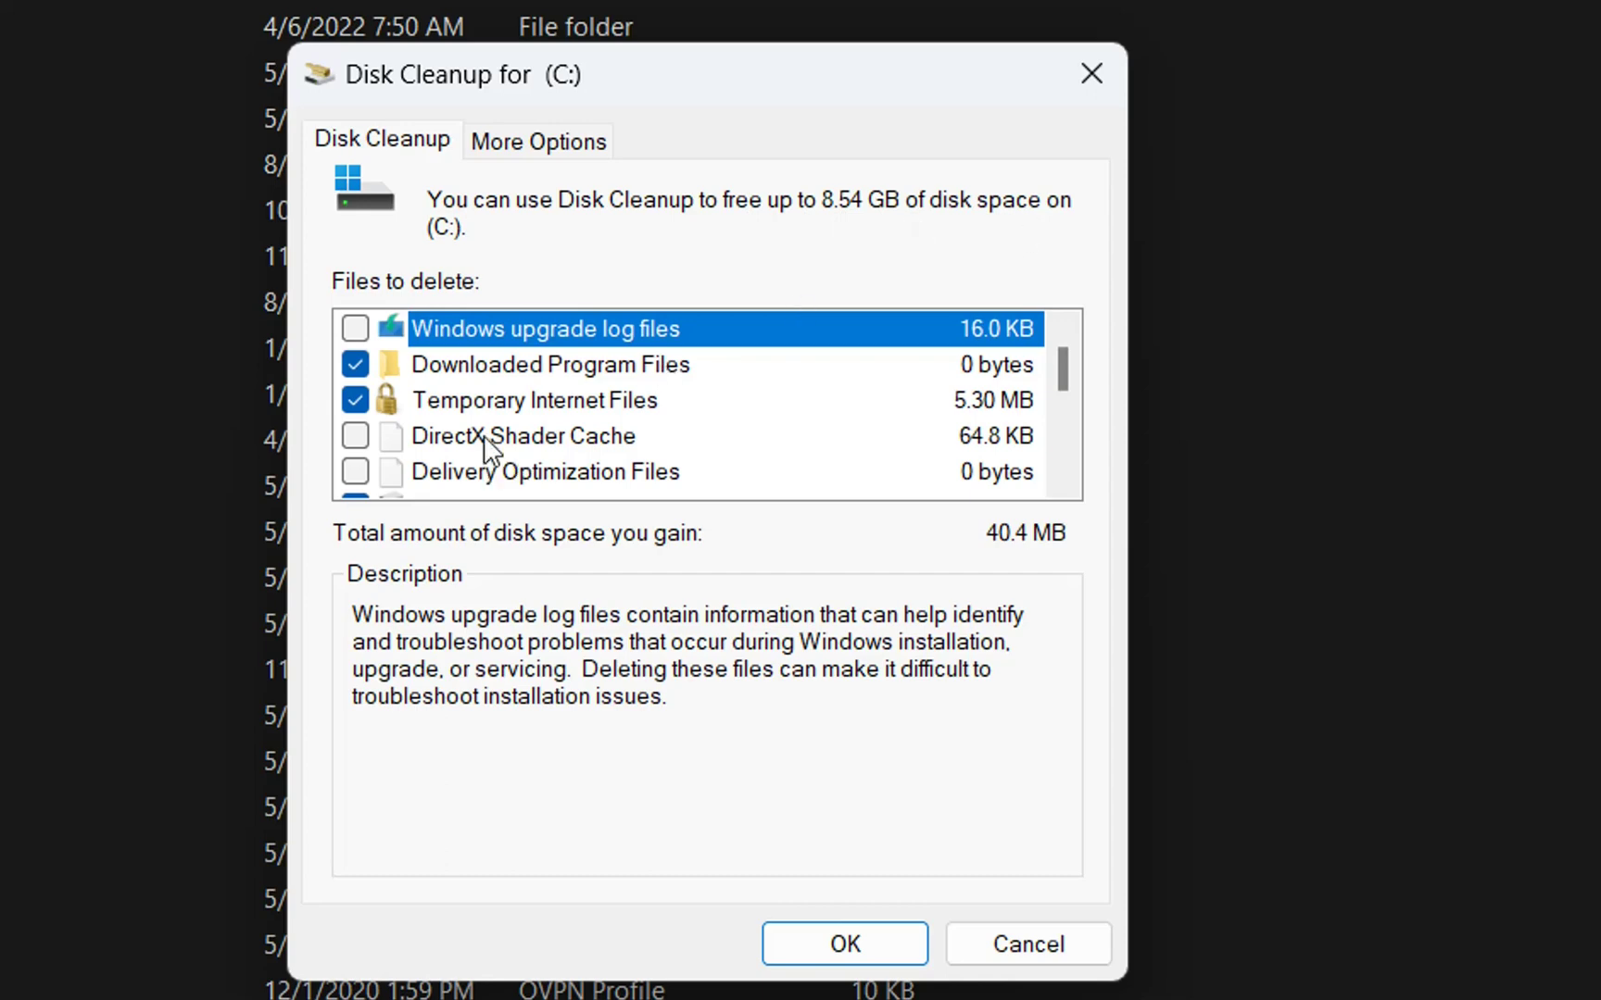
scroll(488, 407, down, 1)
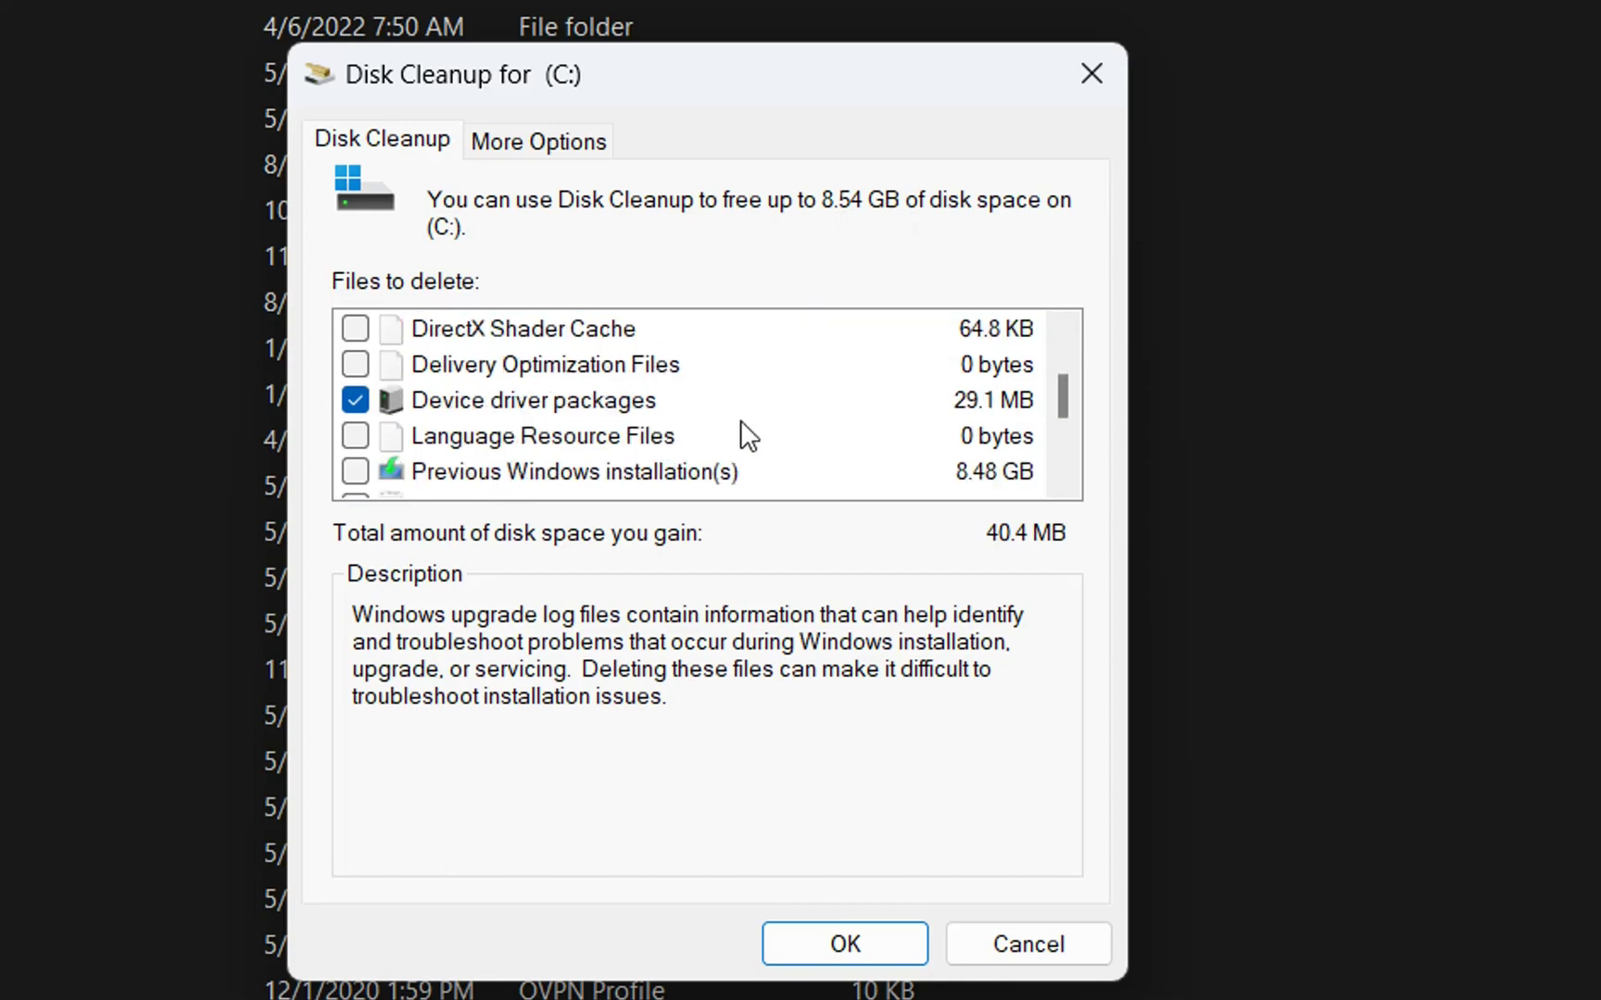
scroll(432, 493, down, 1)
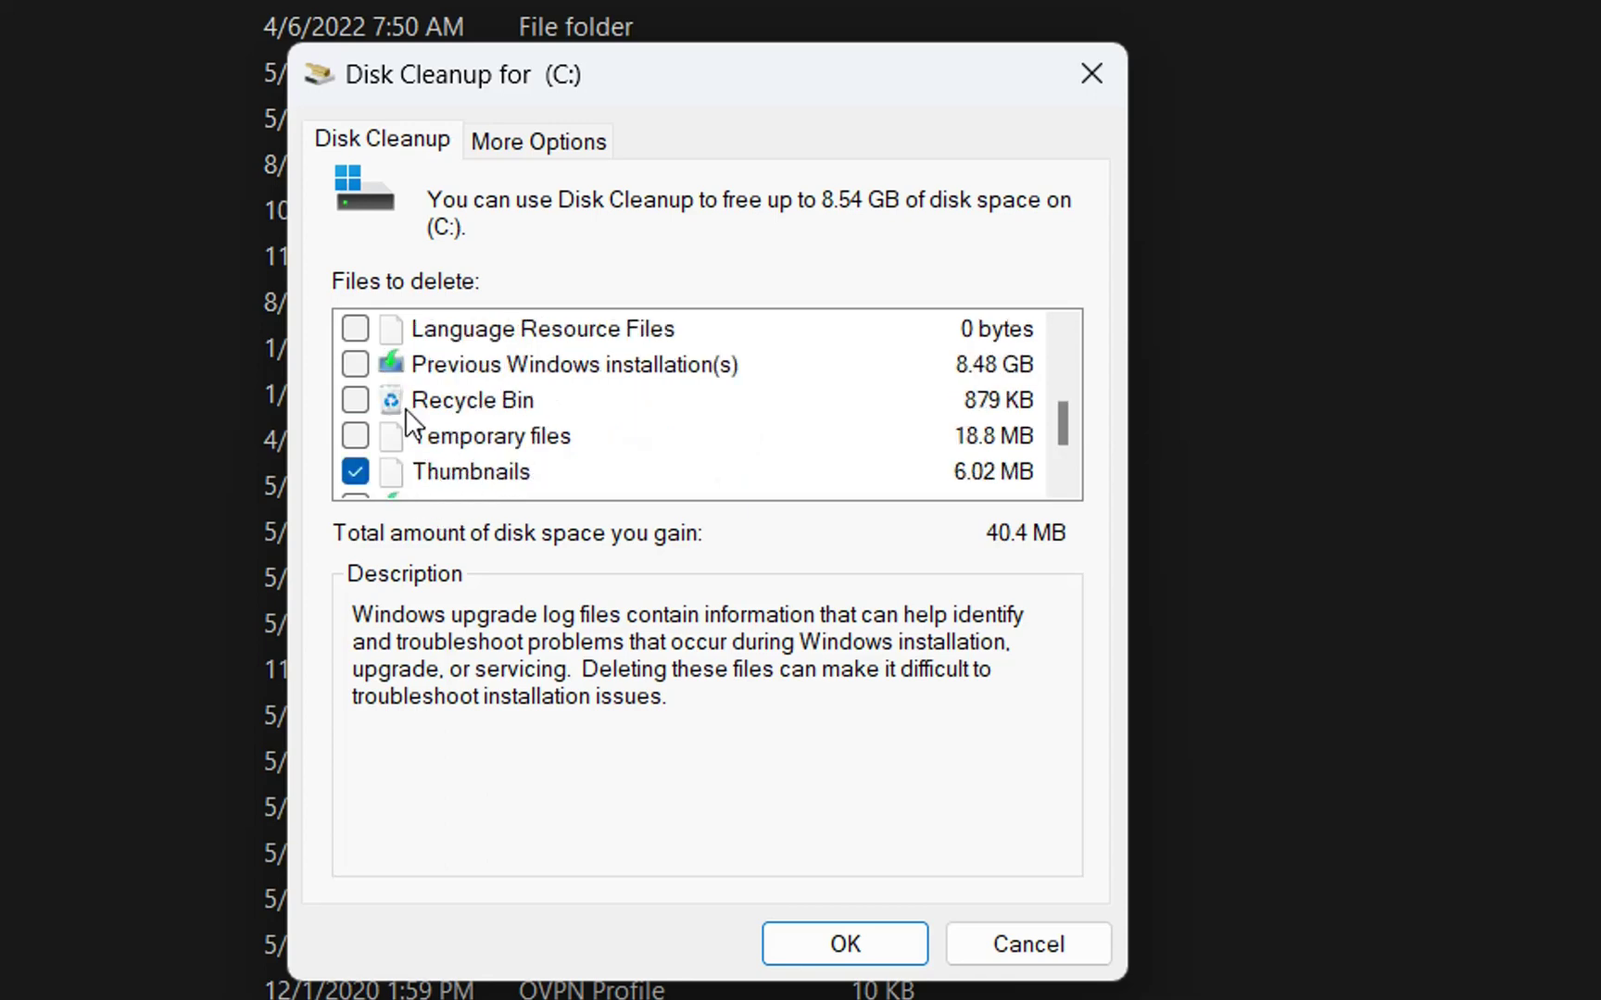
- Tick 'Previous Windows installation(s)' for 8.52 GB and confirm with OK
click(356, 362)
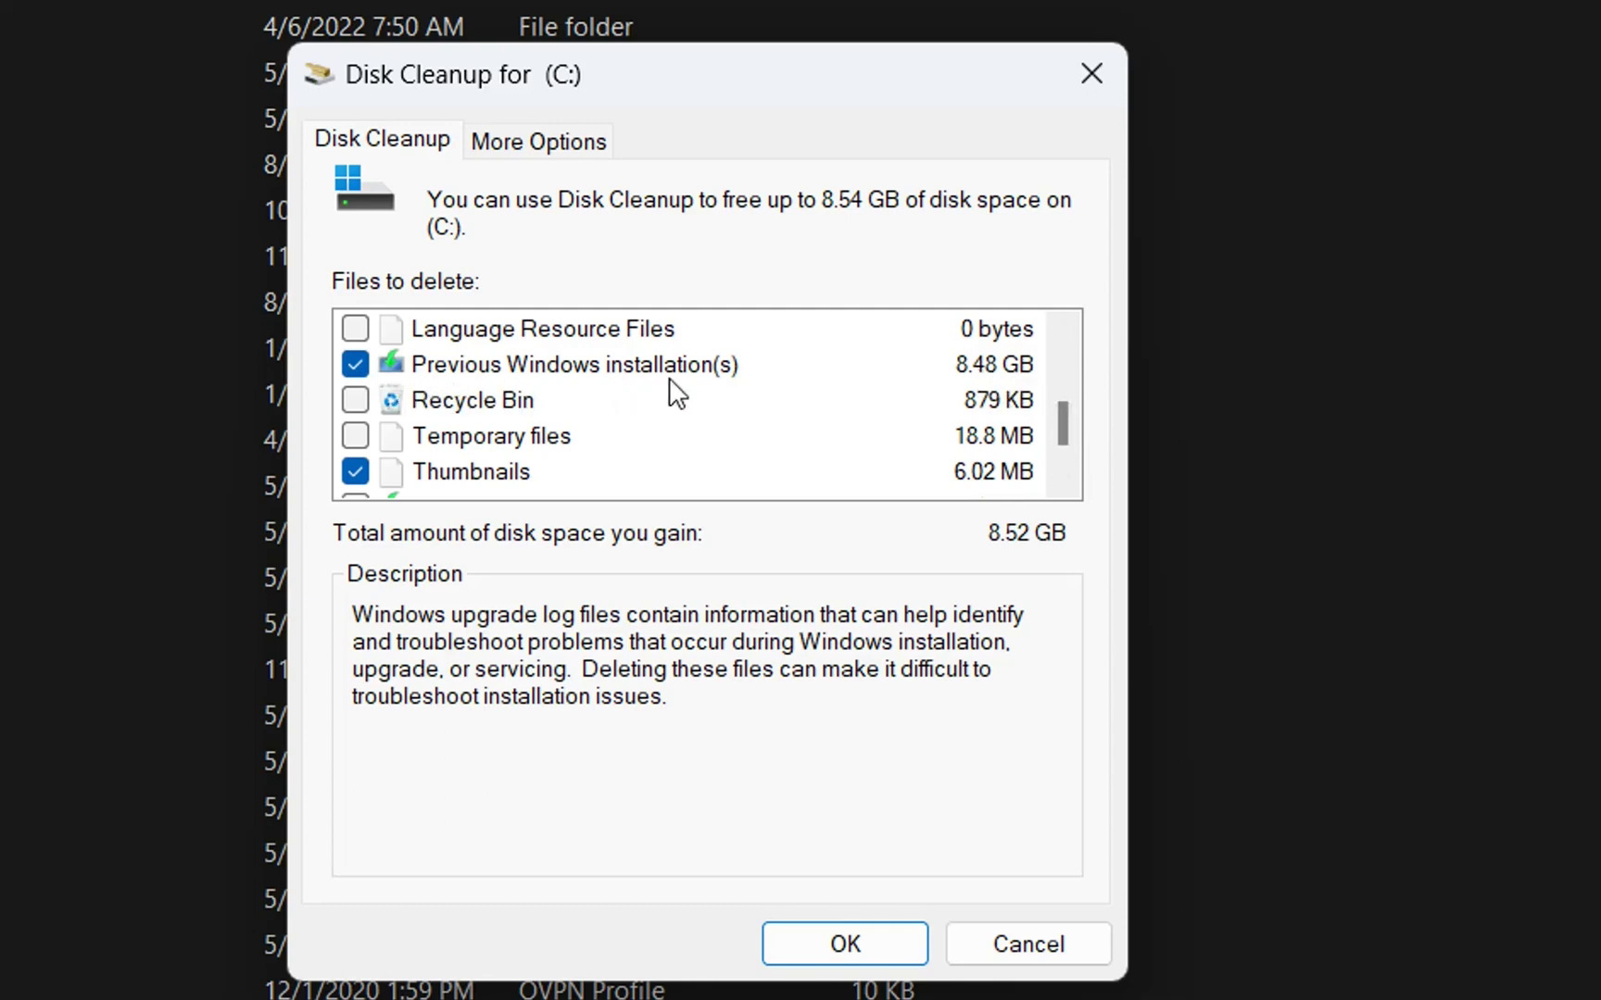
click(826, 942)
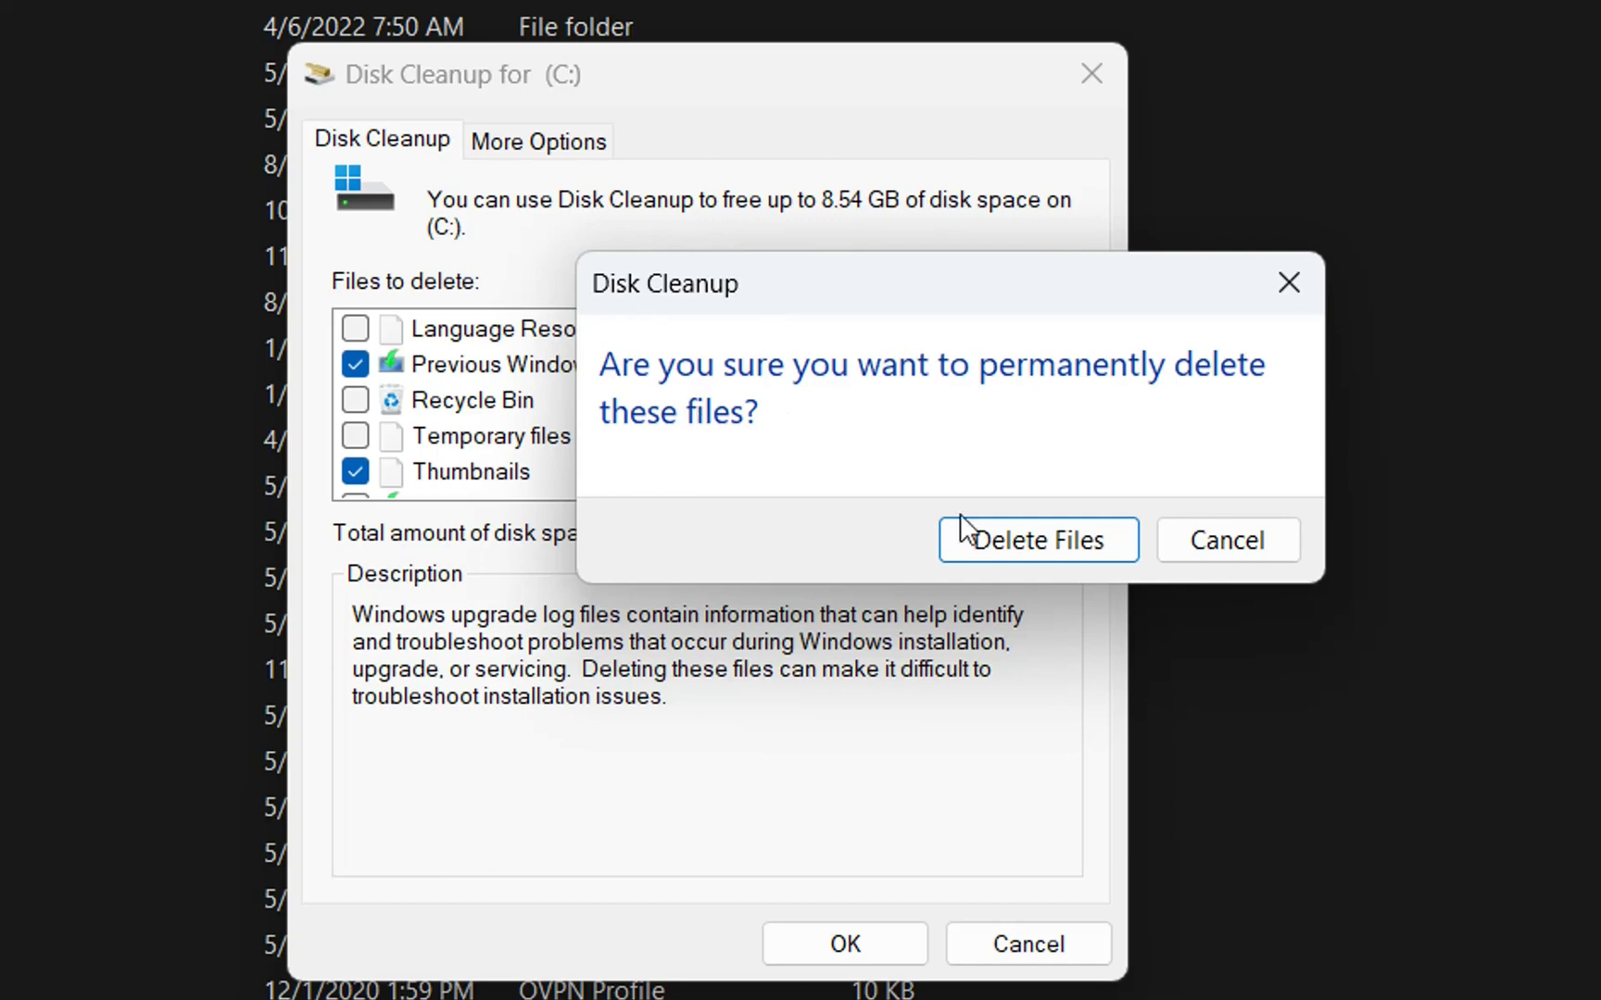
- Confirm Delete Files and return to the cleanup progress window
click(988, 536)
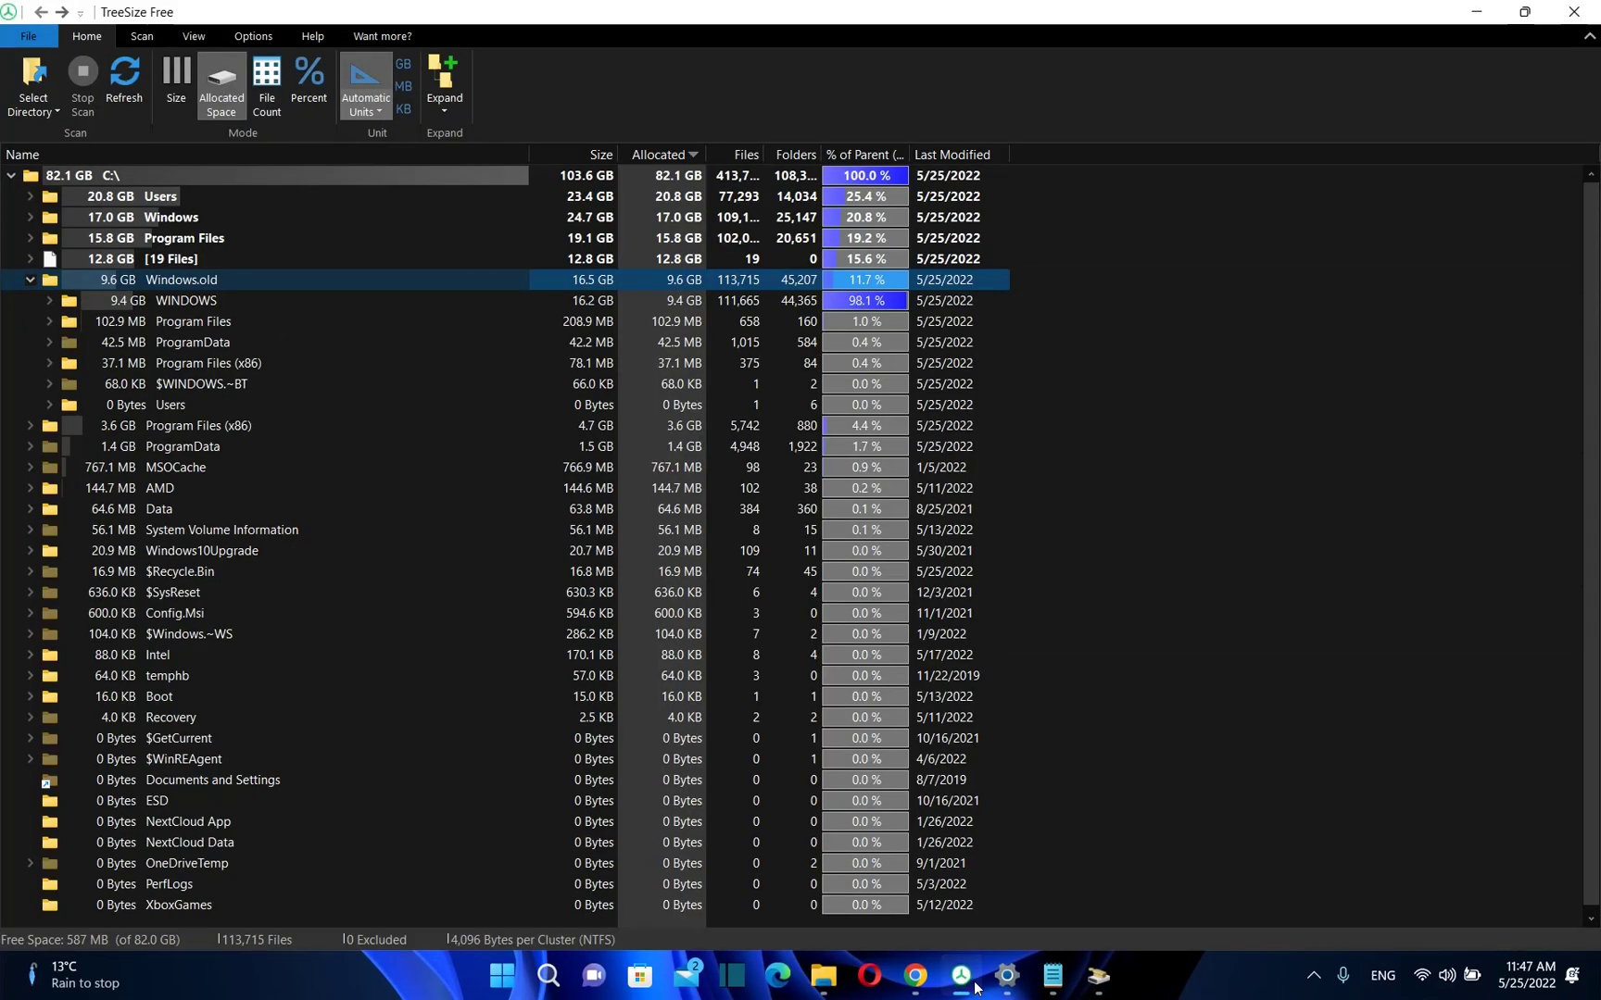
click(976, 986)
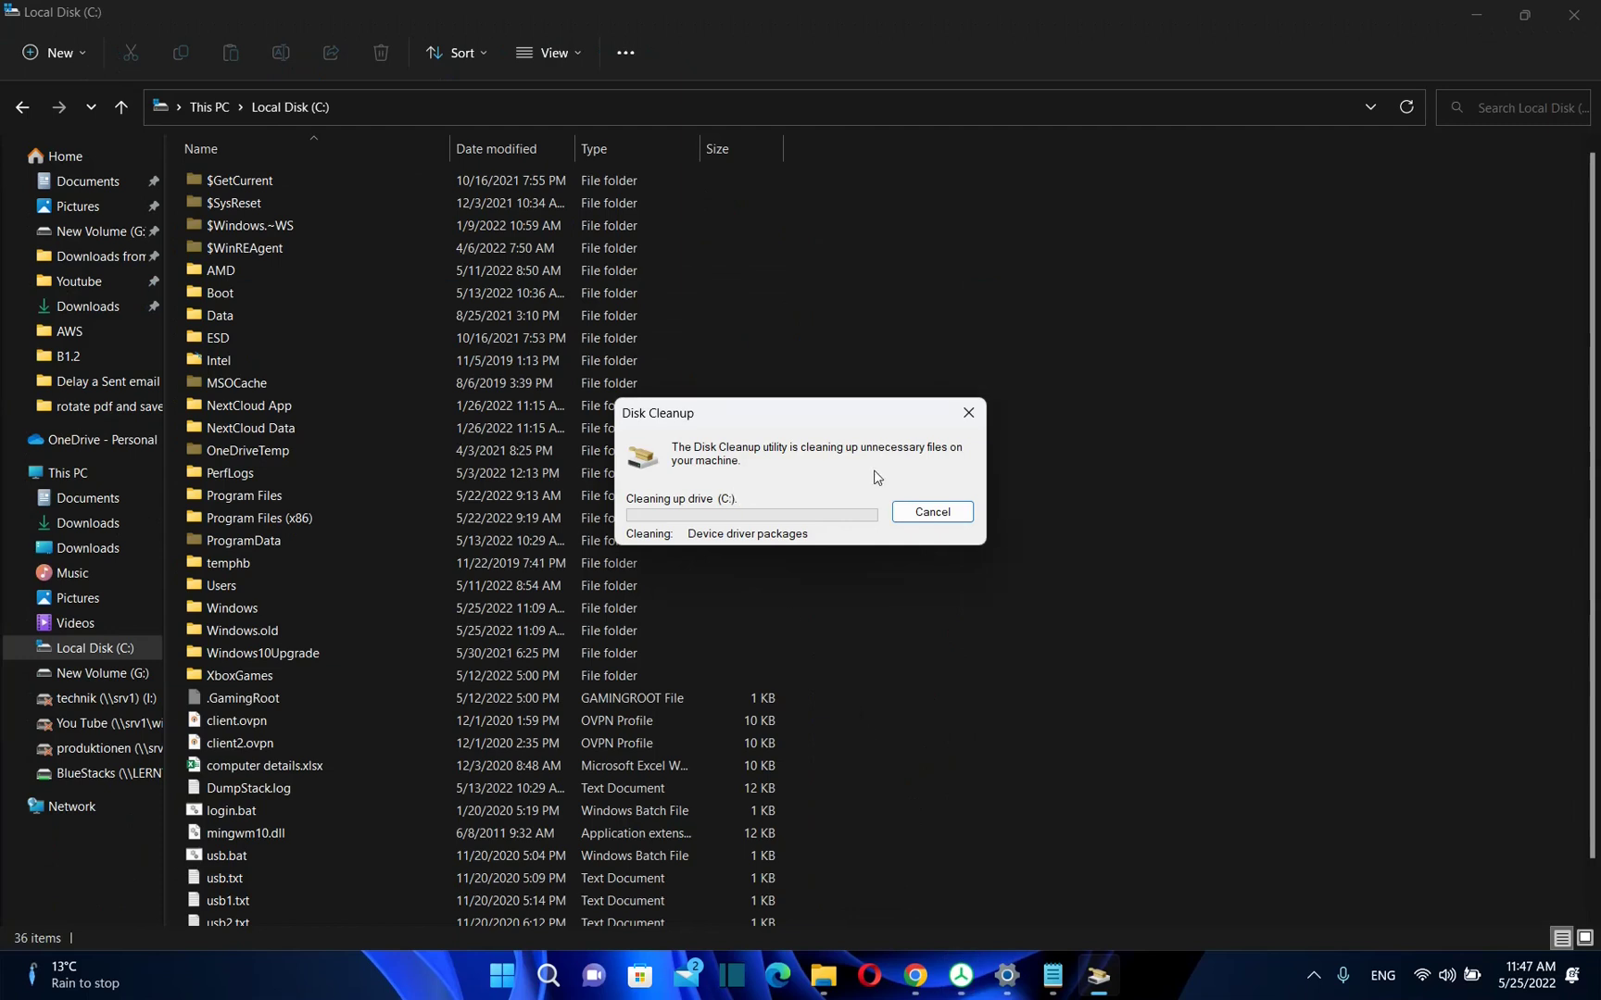